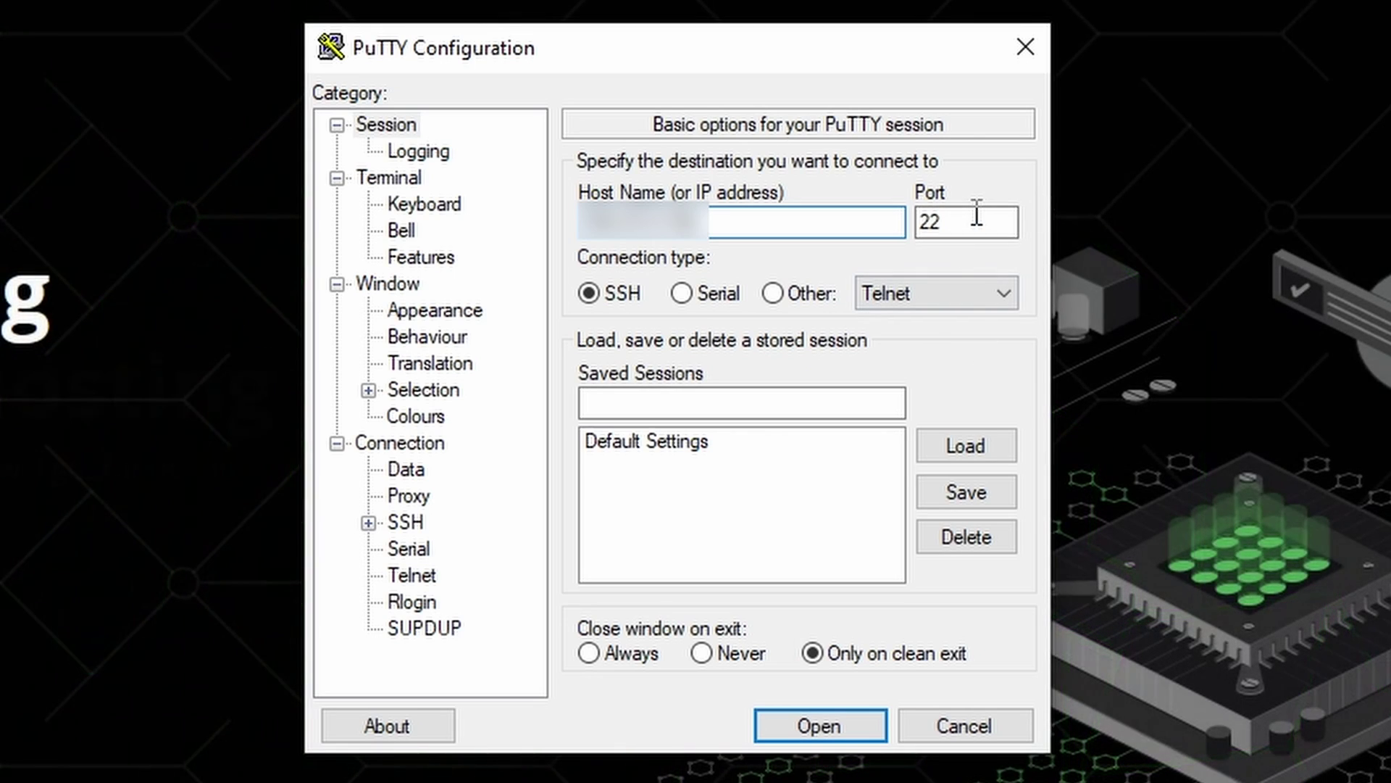
# Step: Open a PuTTY SSH session to the server on port 22 and enter root as the login name
pyautogui.click(980, 221)
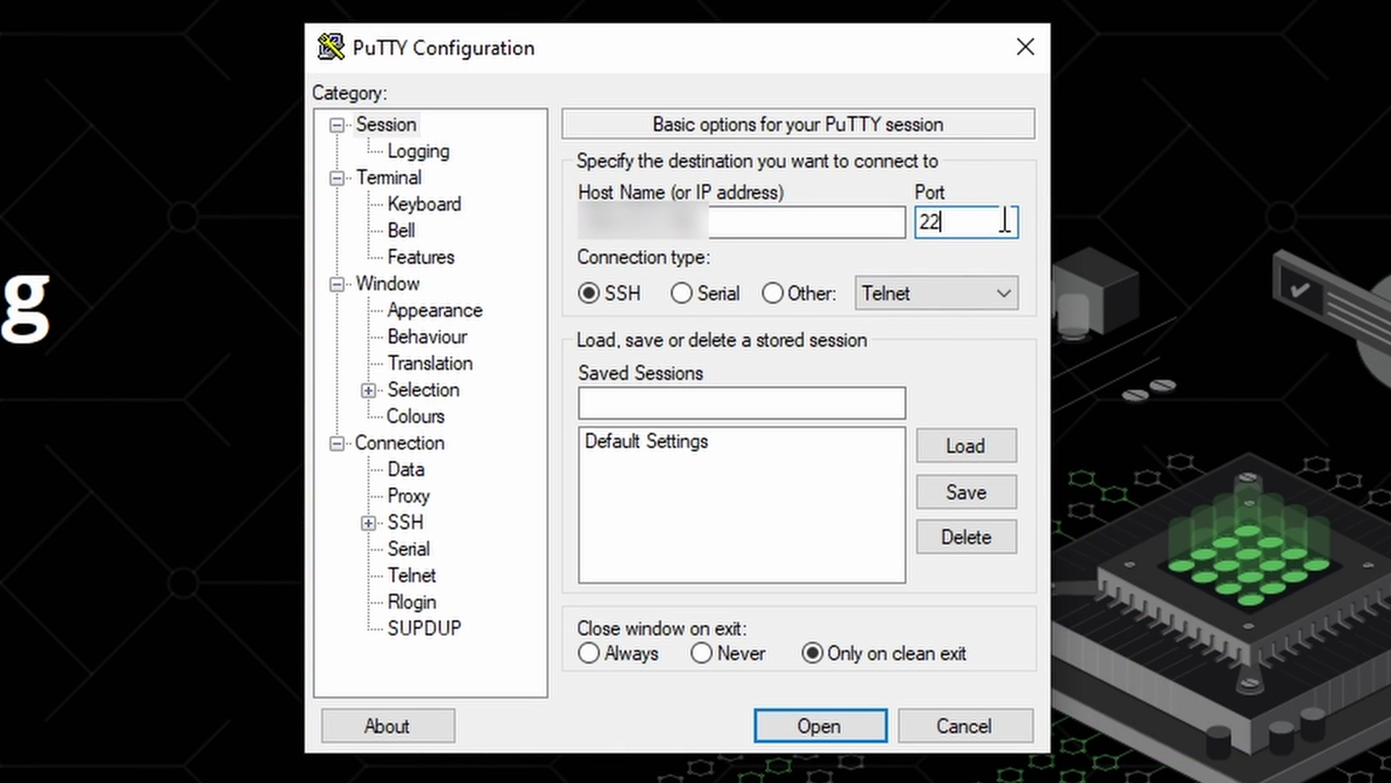
pyautogui.click(824, 721)
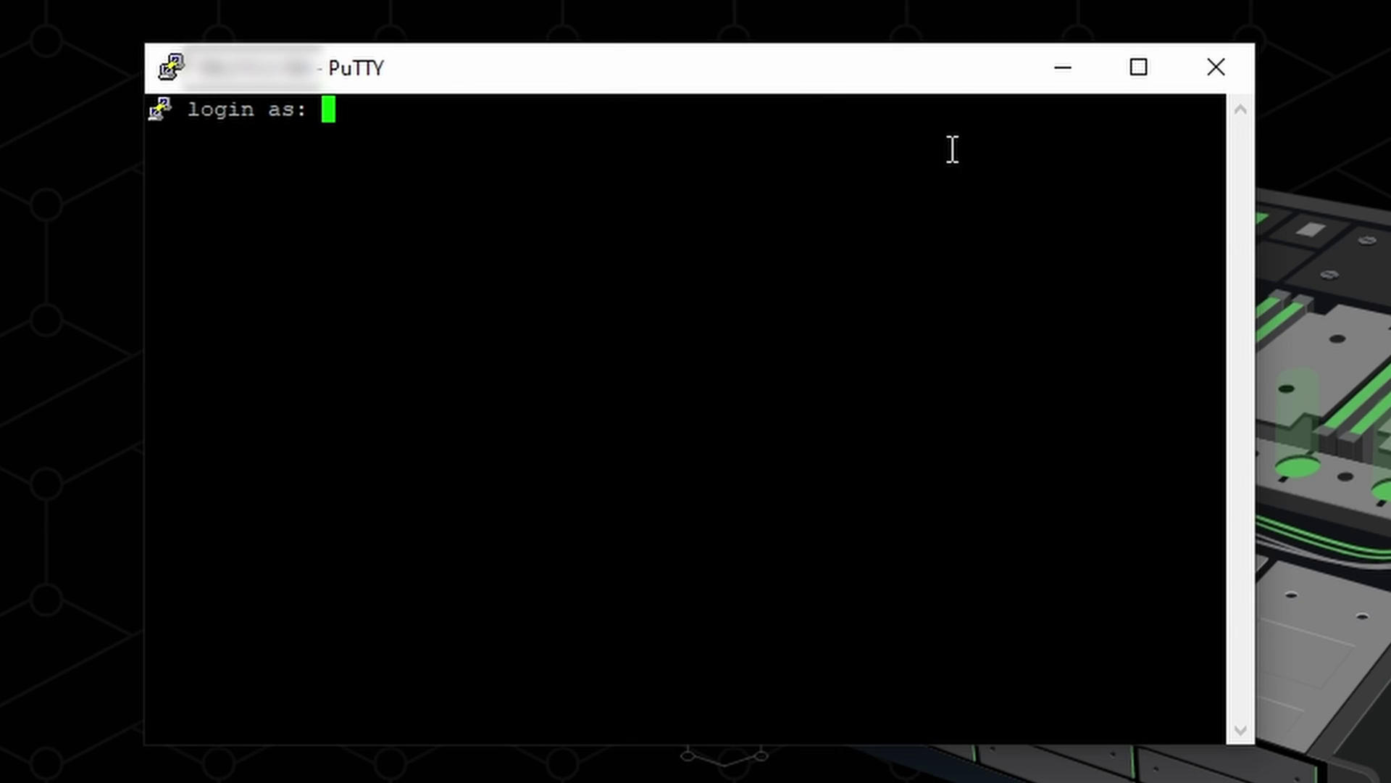
pyautogui.write('root')
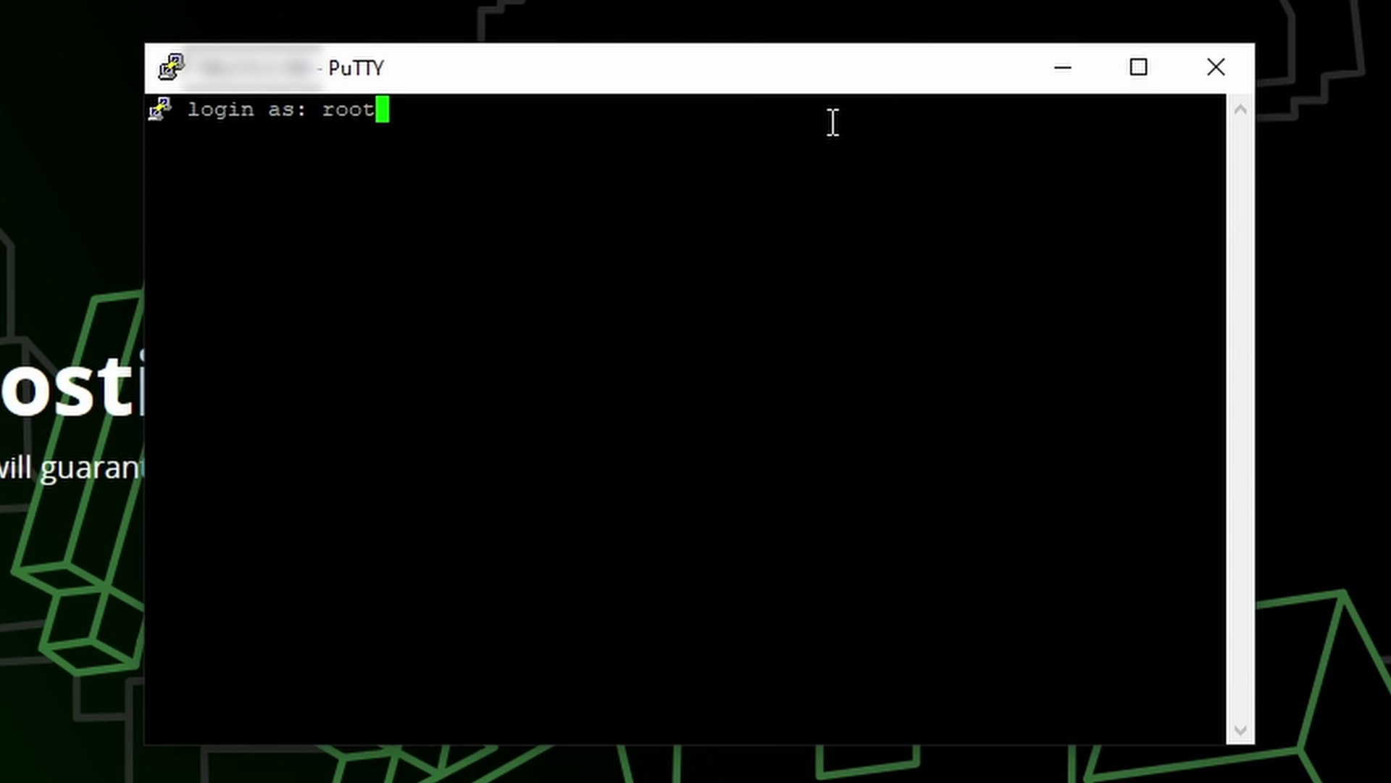
pyautogui.press('Return')
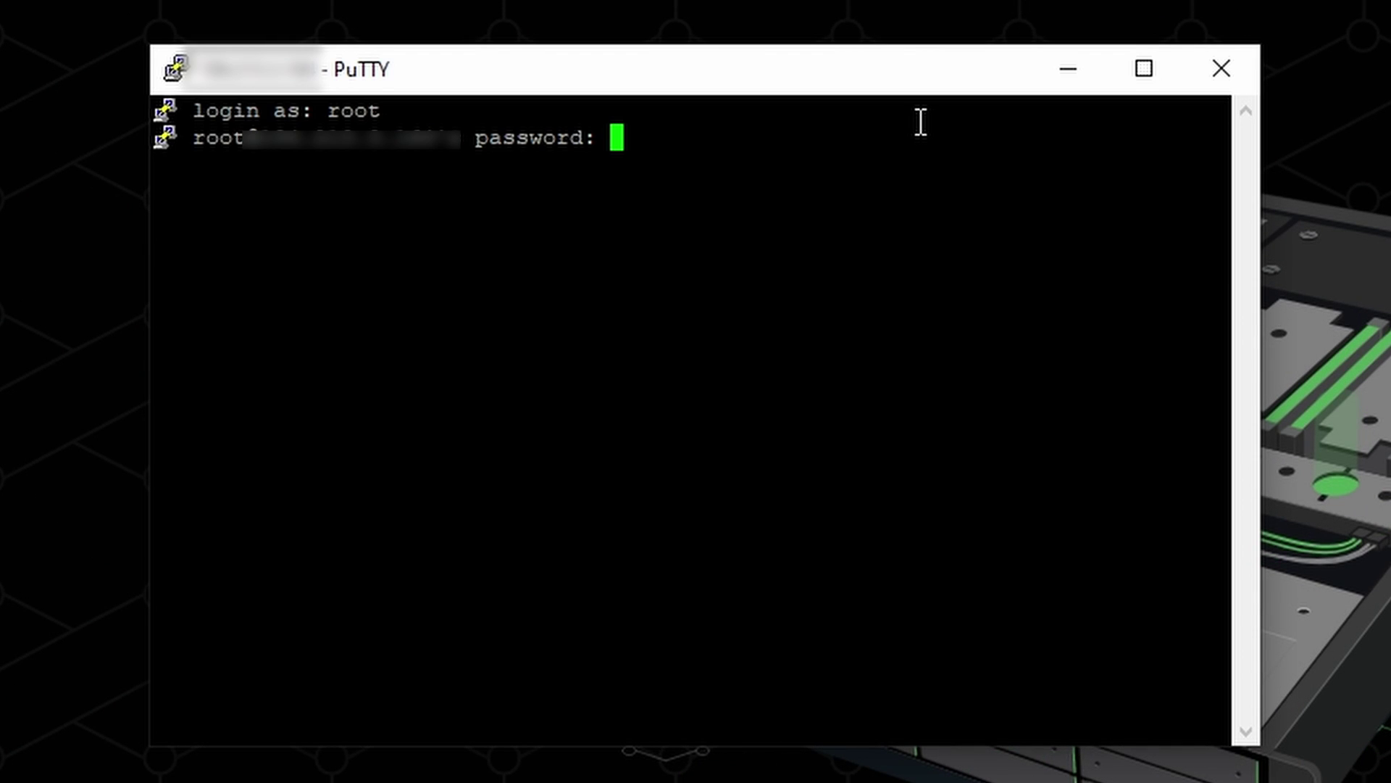
# Step: Log in with the root password, run yum update -y, and enter systemctl start nginx
pyautogui.press('Return')
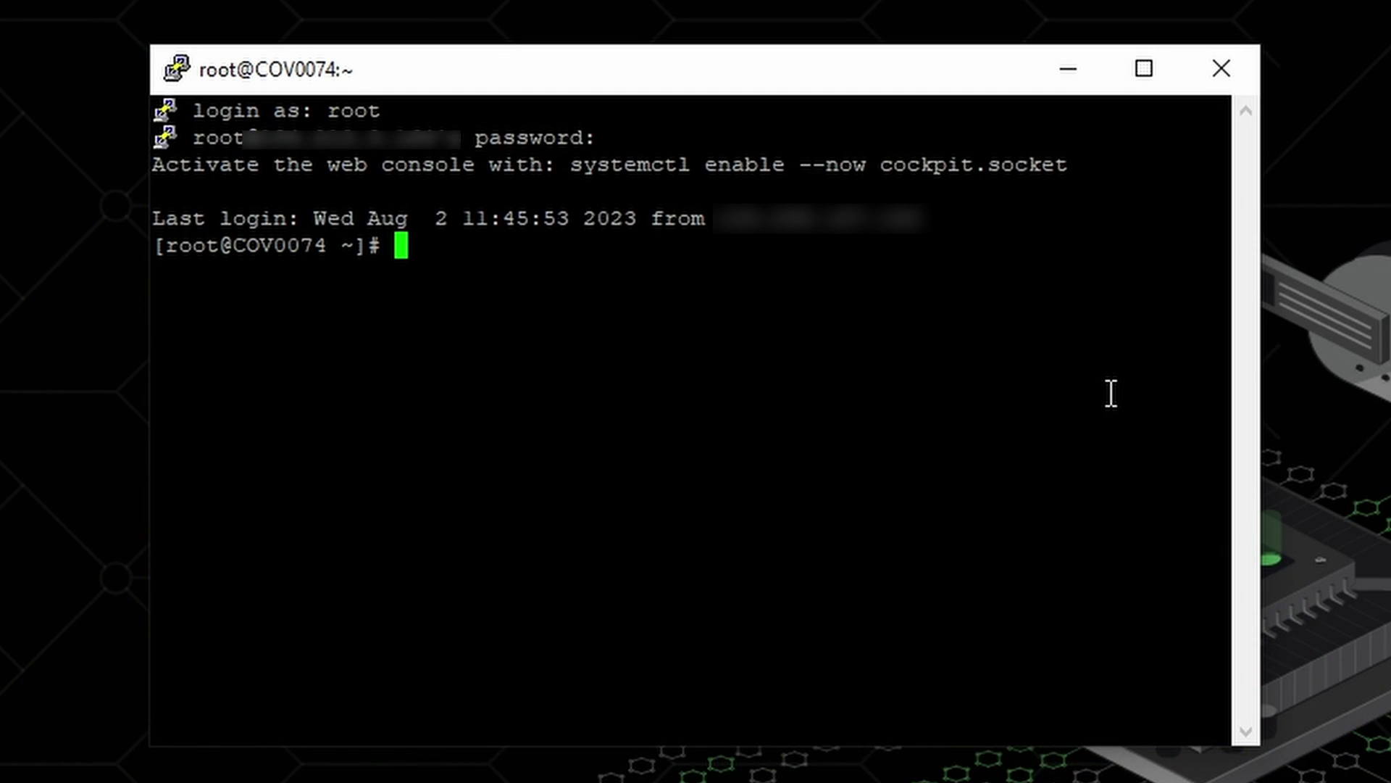
pyautogui.write('yum update -y')
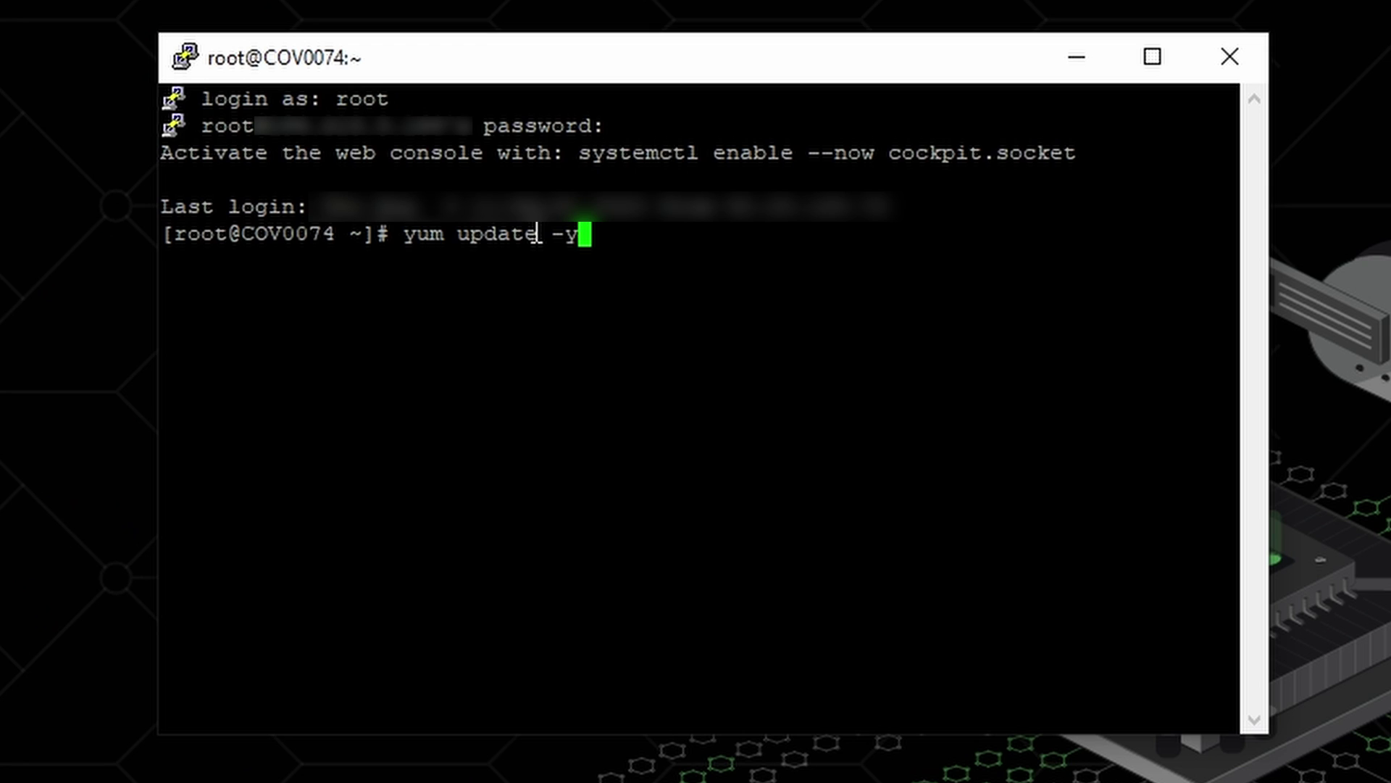
pyautogui.press('Return')
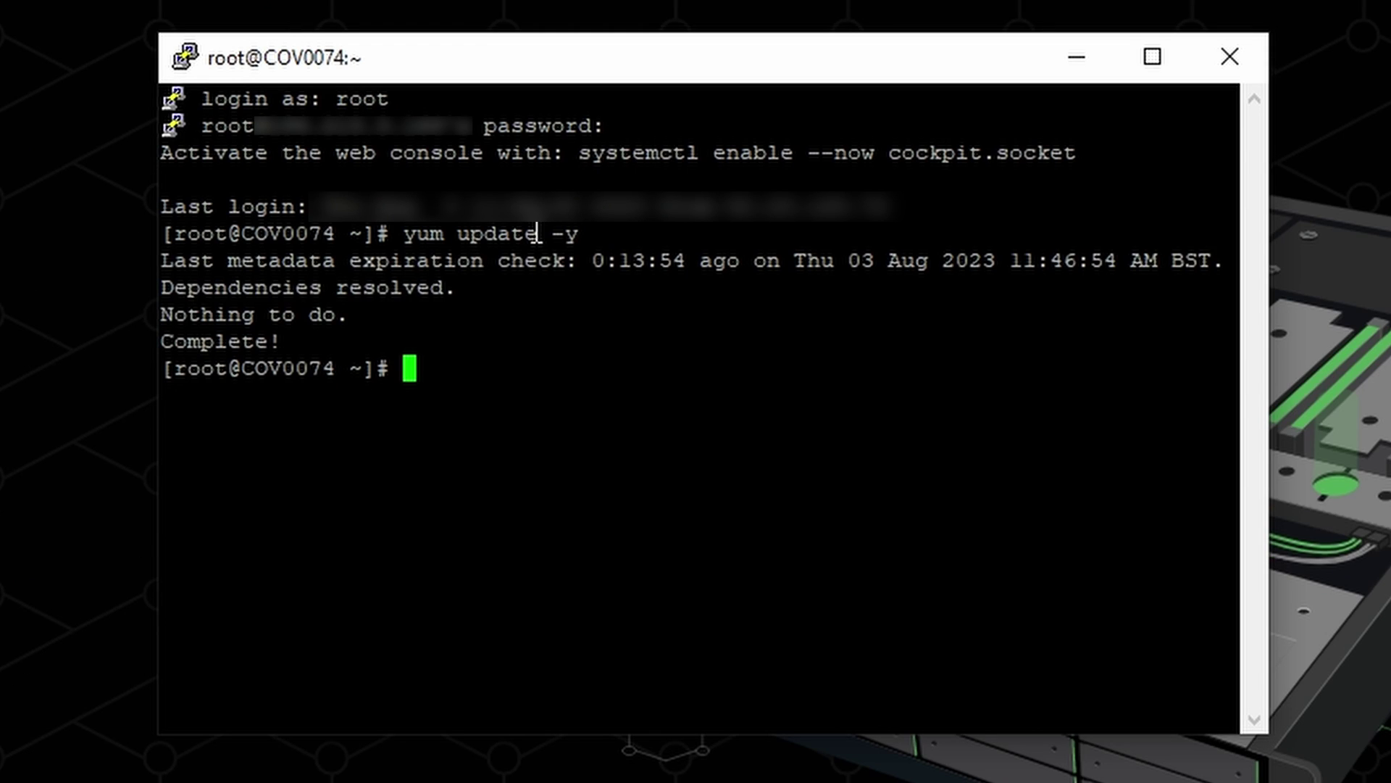
pyautogui.write('systemctl start nginx')
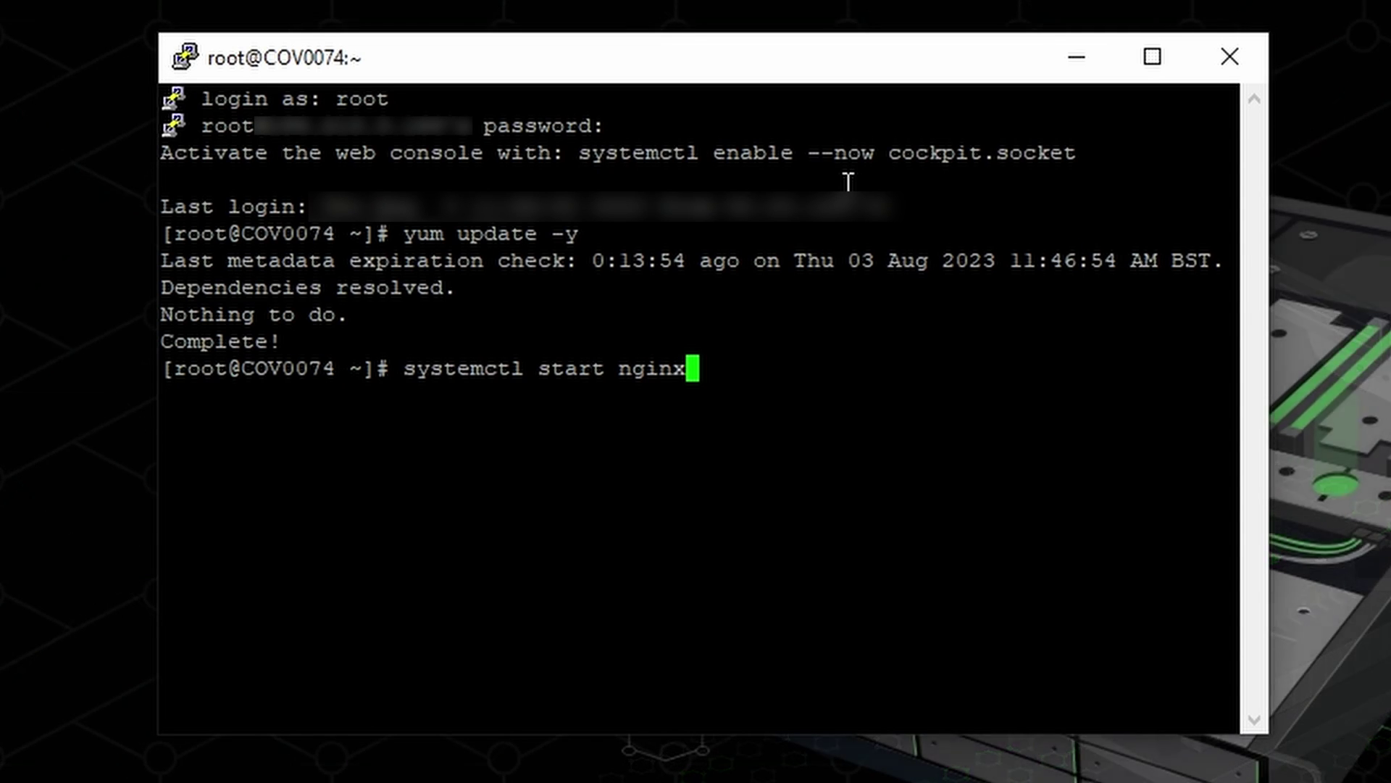
# Step: Start nginx and change into /etc/nginx/conf.d
pyautogui.press('Return')
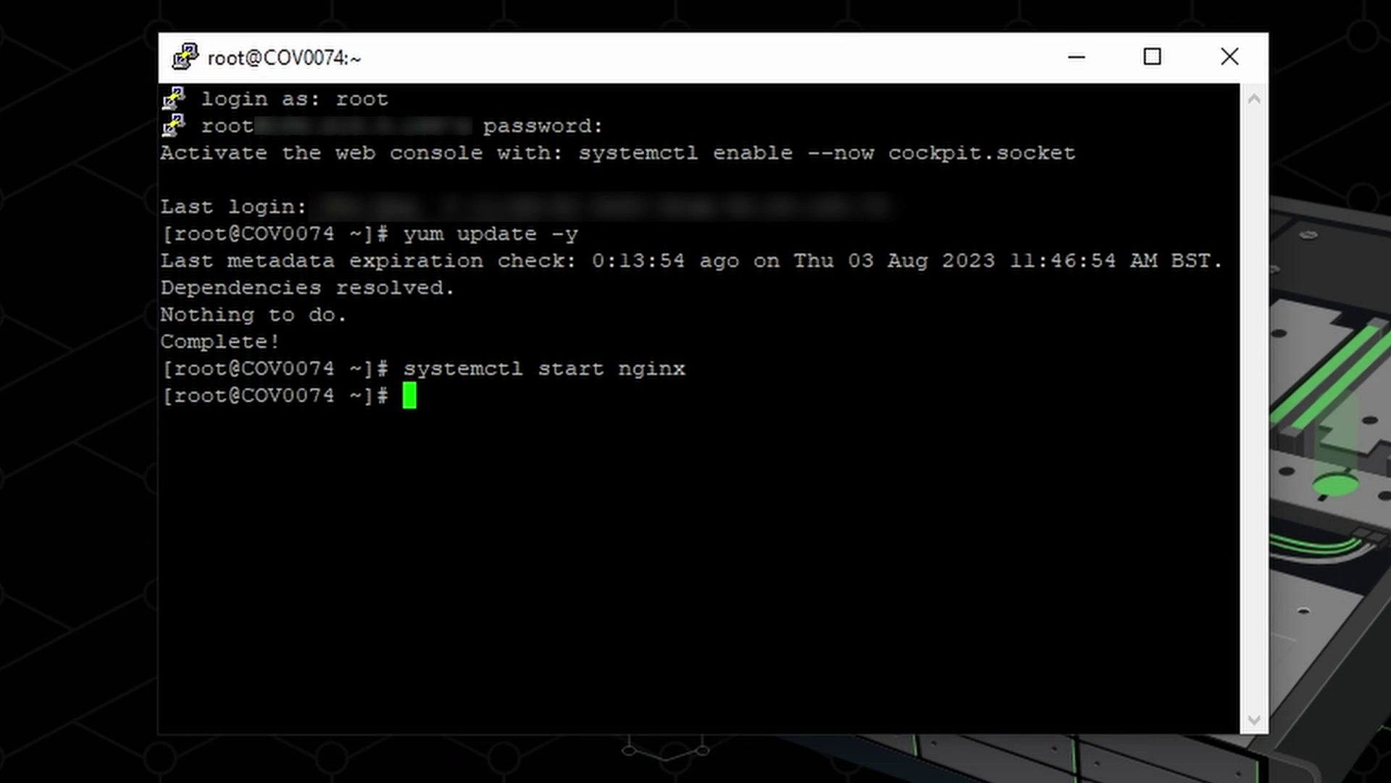
pyautogui.write('cd /etc/nginx/conf.d')
pyautogui.press('Return')
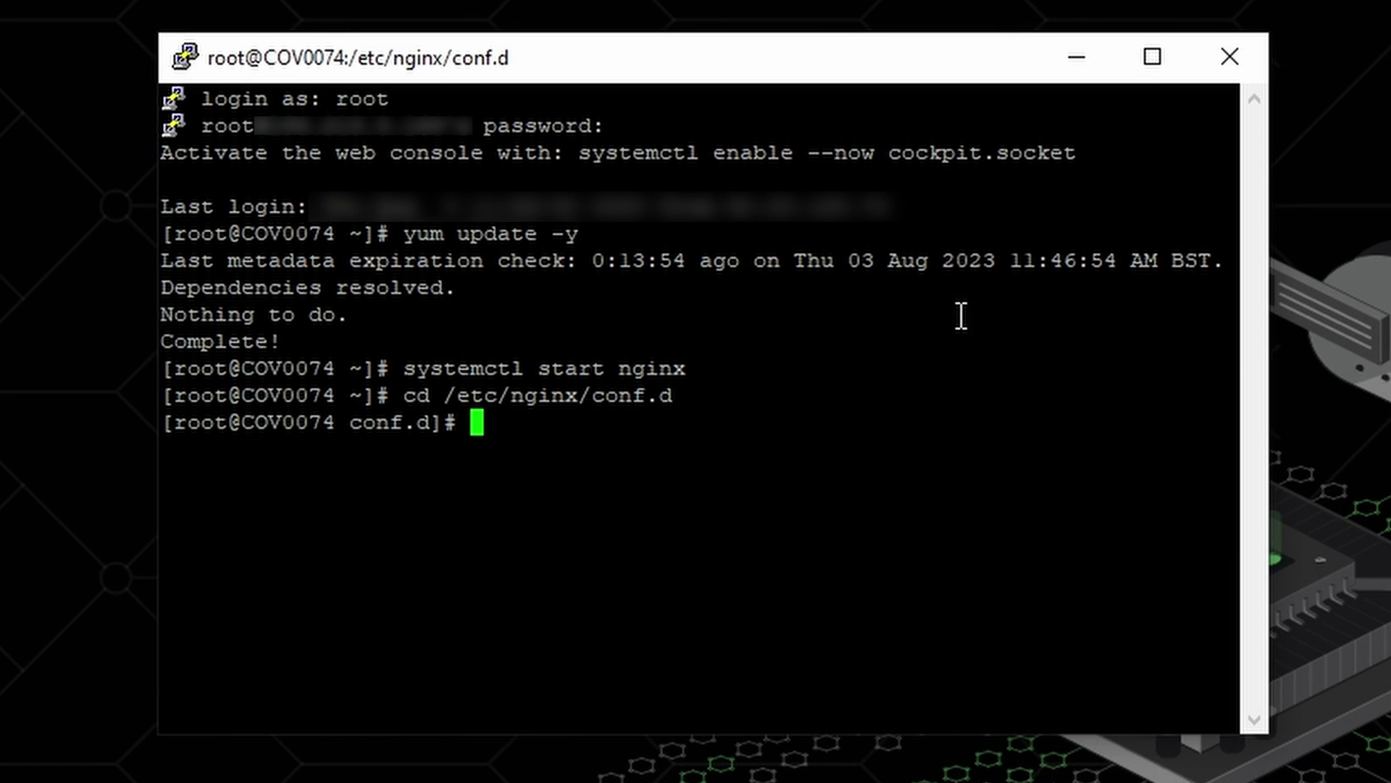
# Step: Prepare the command nano img.strangestann.uk.conf, replacing example.com with strangestann.uk
pyautogui.rightClick(530, 435)
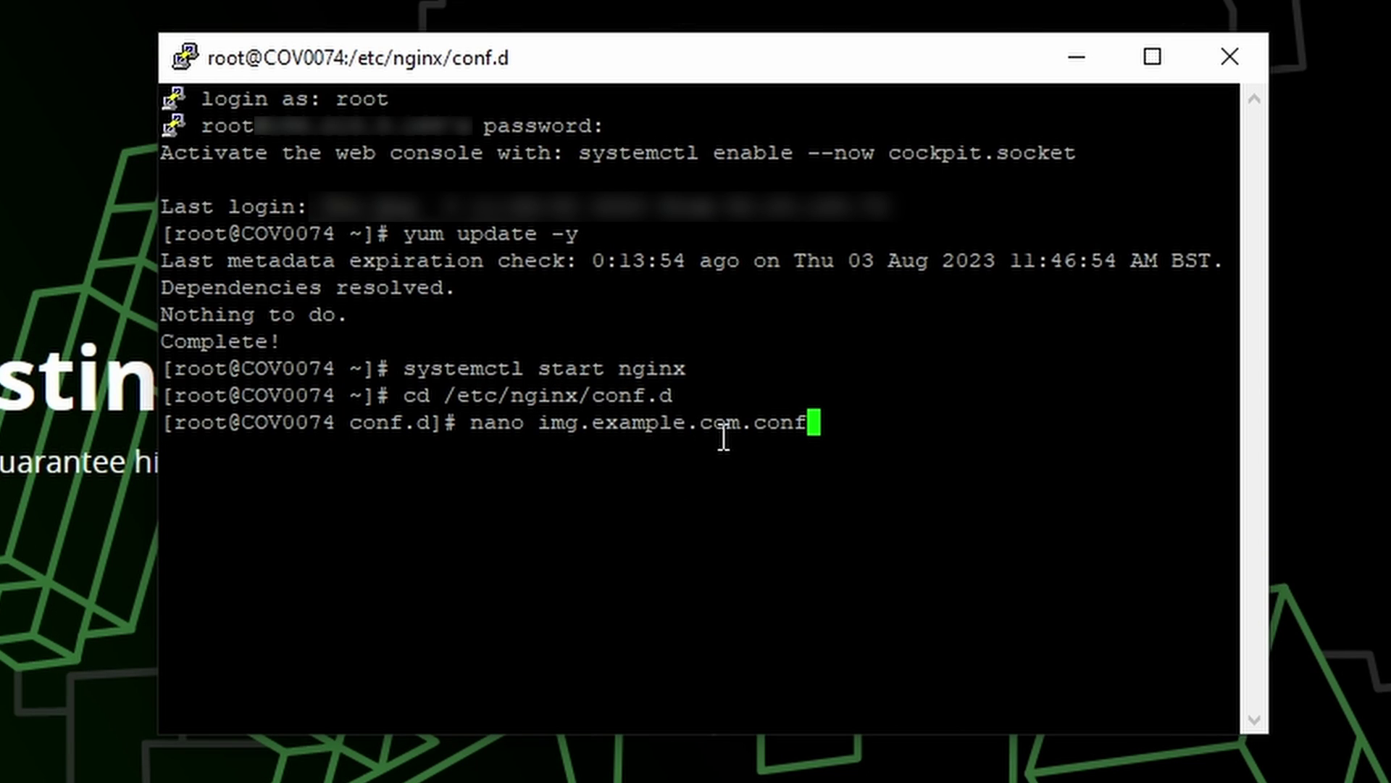
pyautogui.press('Left')
pyautogui.press('Left')
pyautogui.press('Left')
pyautogui.press('Left')
pyautogui.press('Left')
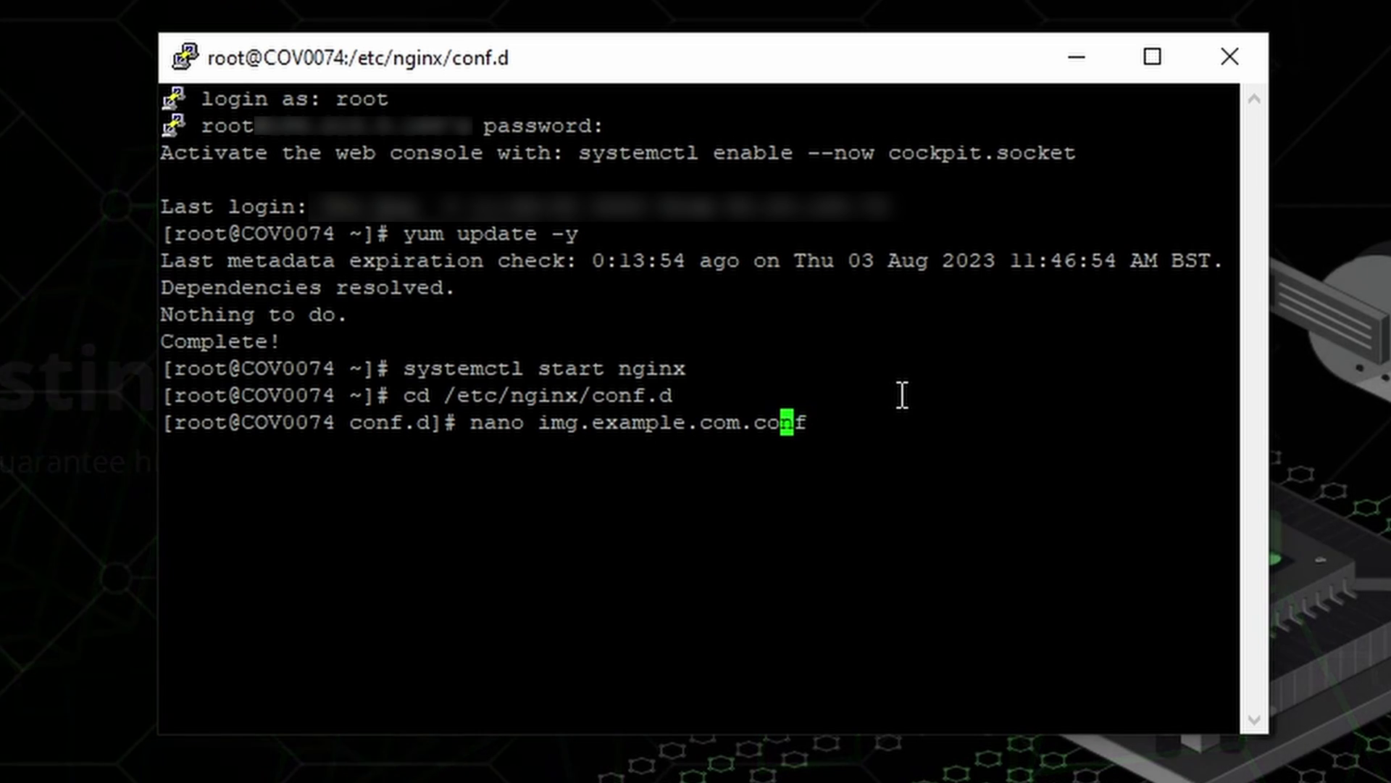
pyautogui.press('BackSpace')
pyautogui.press('BackSpace')
pyautogui.press('BackSpace')
pyautogui.press('BackSpace')
pyautogui.press('BackSpace')
pyautogui.press('BackSpace')
pyautogui.press('BackSpace')
pyautogui.press('BackSpace')
pyautogui.press('BackSpace')
pyautogui.press('BackSpace')
pyautogui.press('BackSpace')
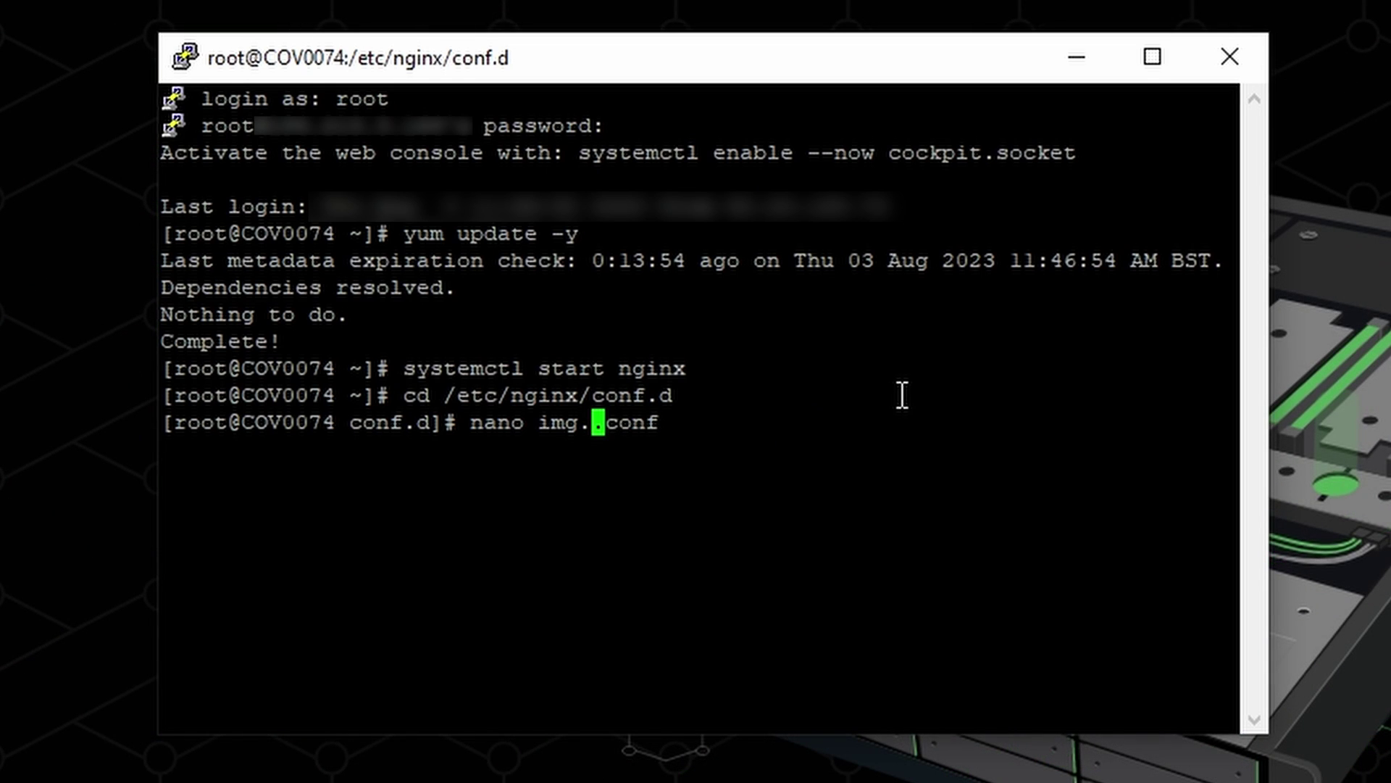
pyautogui.rightClick(902, 395)
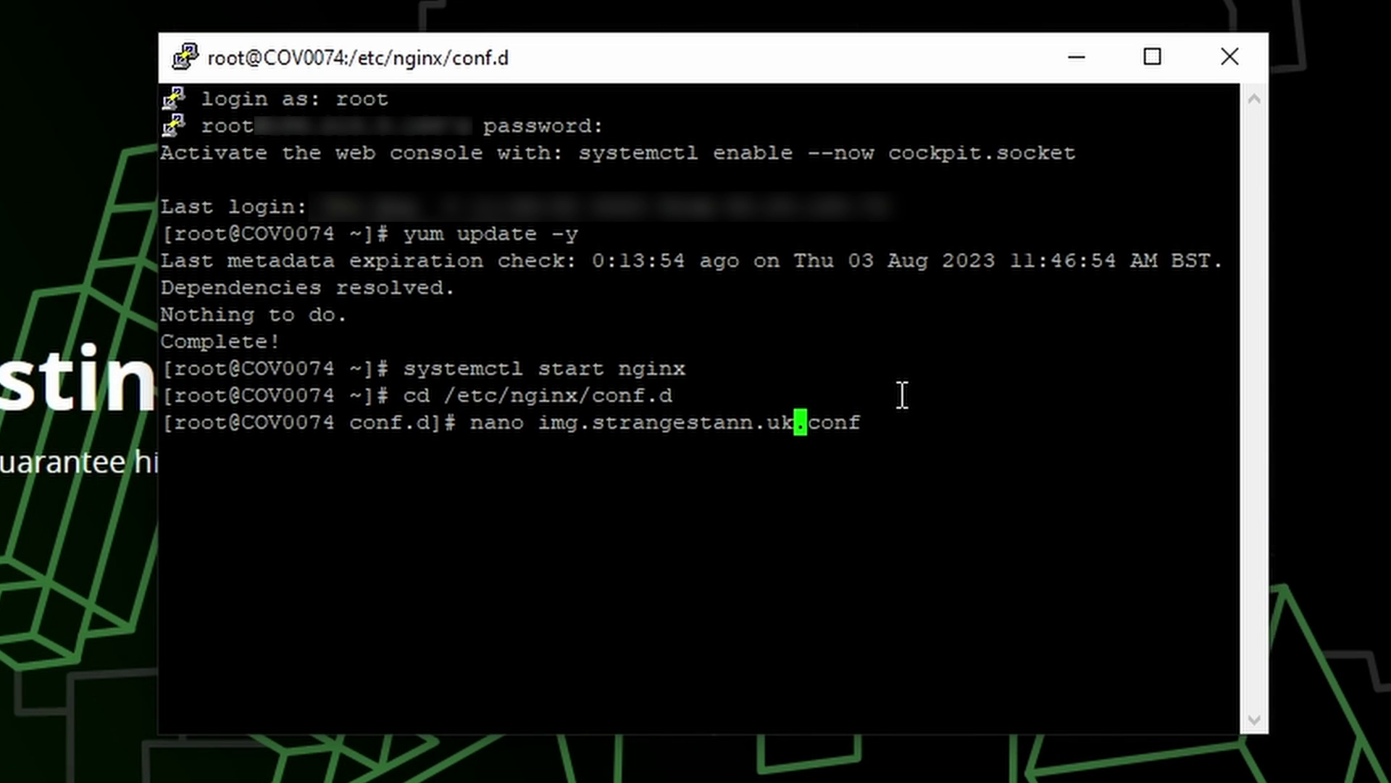
pyautogui.press('Right')
pyautogui.press('Right')
pyautogui.press('Right')
pyautogui.press('Right')
pyautogui.press('Right')
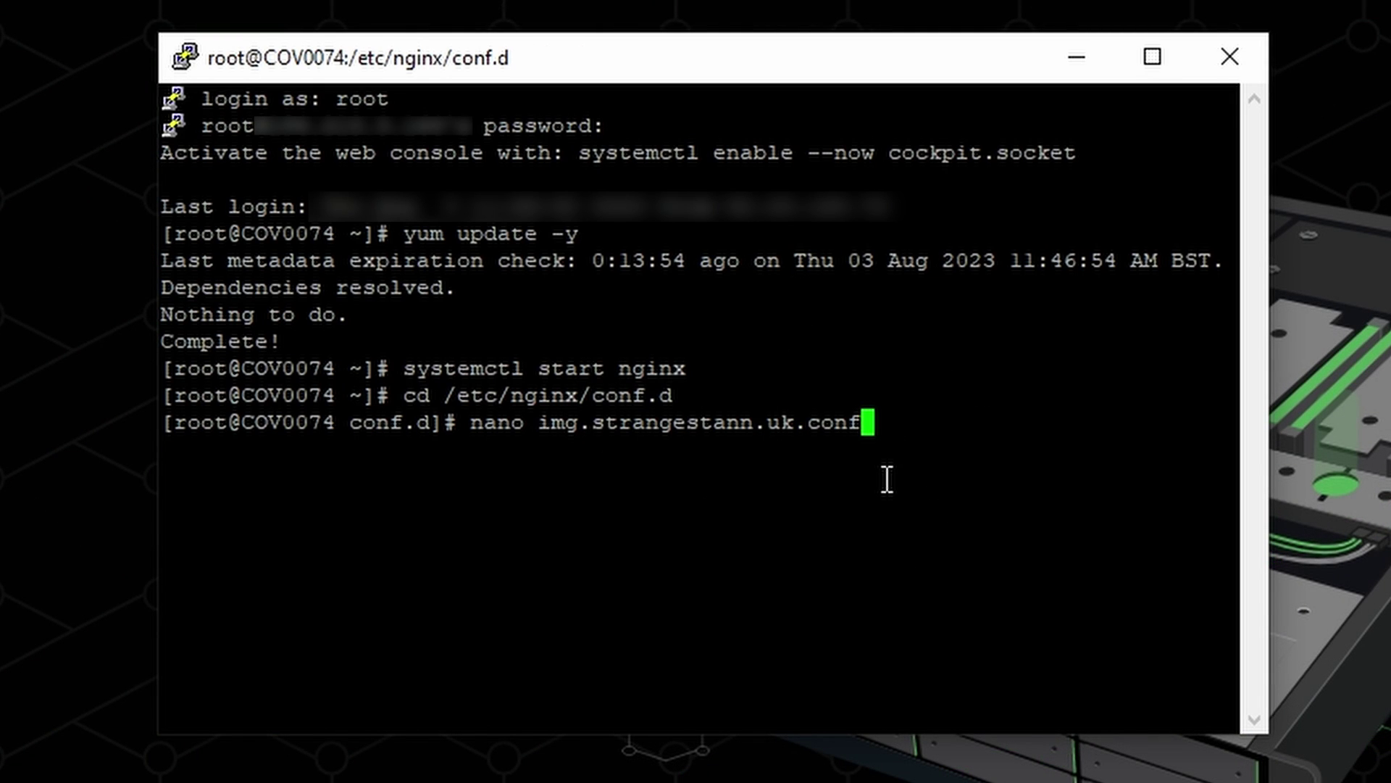
# Step: Paste a port-80 server block into img.strangestann.uk.conf and point its root path at the domain
pyautogui.press('Return')
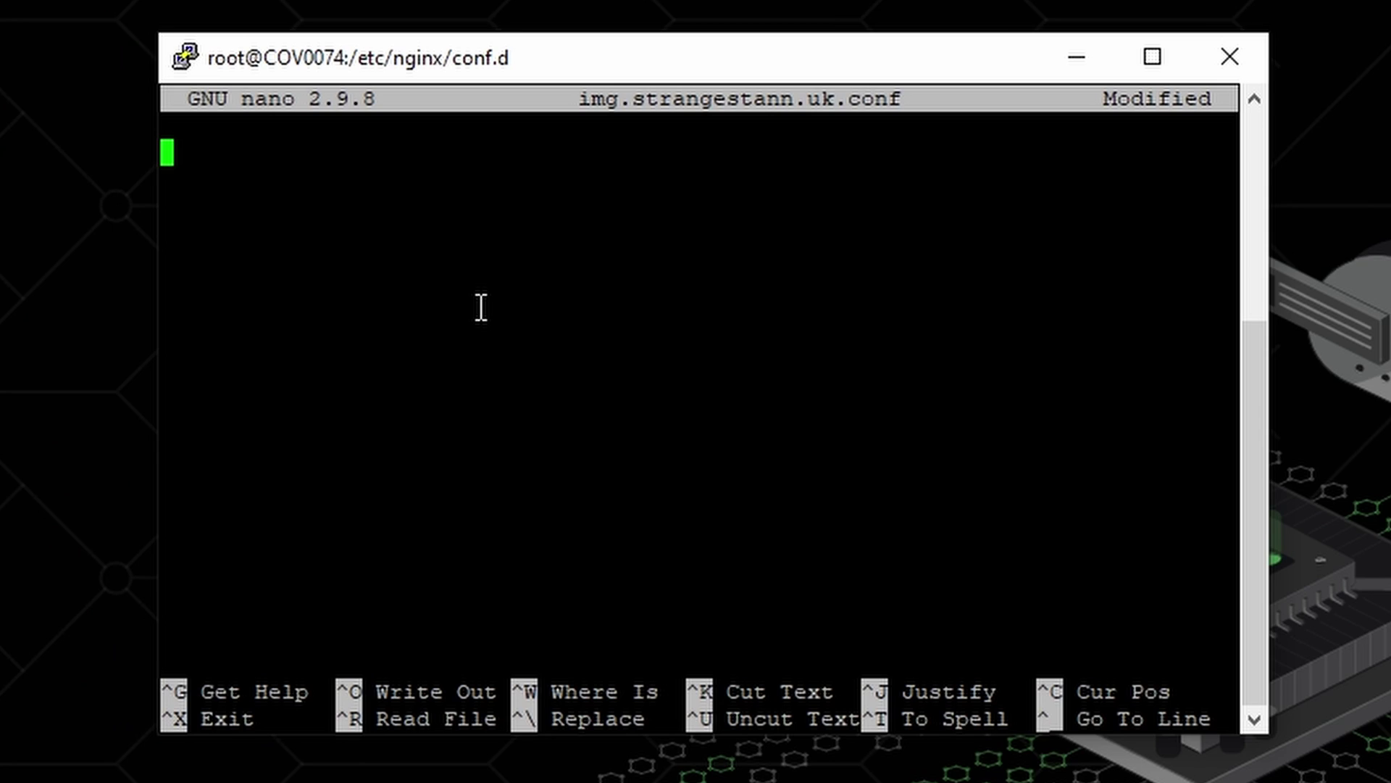
pyautogui.rightClick(480, 307)
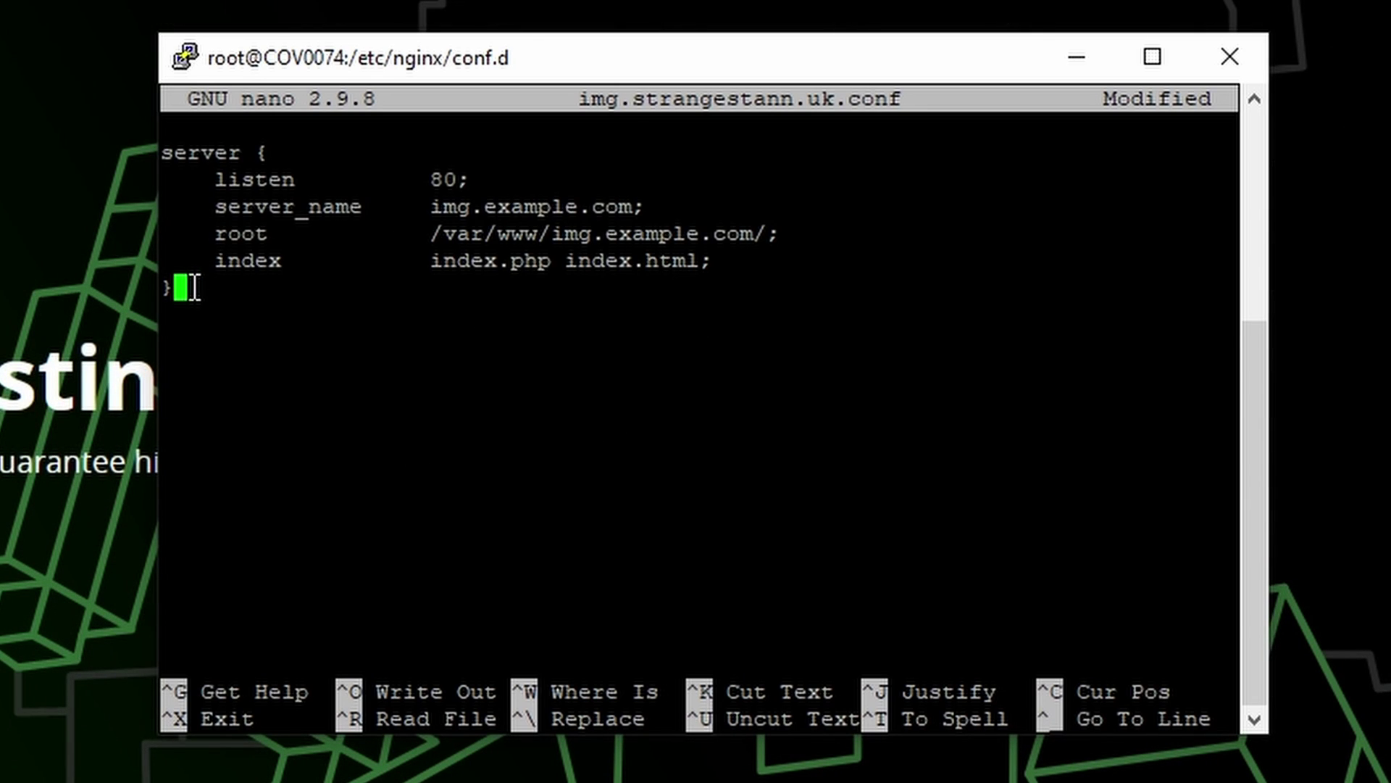
pyautogui.press('Up')
pyautogui.press('Up')
pyautogui.press('Right')
pyautogui.press('Right')
pyautogui.press('Right')
pyautogui.press('Right')
pyautogui.press('Right')
pyautogui.press('Right')
pyautogui.press('Right')
pyautogui.press('Right')
pyautogui.press('Right')
pyautogui.press('Right')
pyautogui.press('Right')
pyautogui.press('Right')
pyautogui.press('Right')
pyautogui.press('Right')
pyautogui.press('Right')
pyautogui.press('Right')
pyautogui.press('Right')
pyautogui.press('Right')
pyautogui.press('Right')
pyautogui.press('Right')
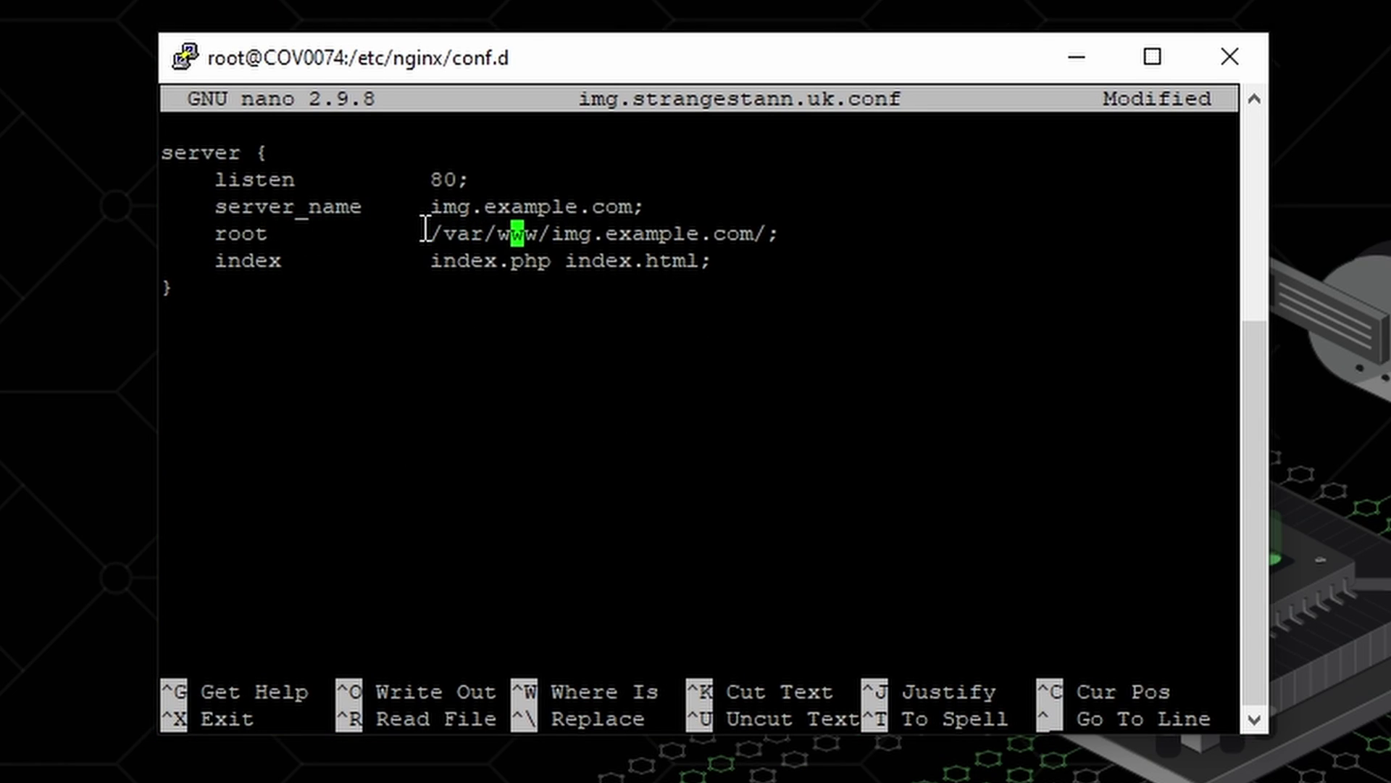
pyautogui.press('Right')
pyautogui.press('Right')
pyautogui.press('Right')
pyautogui.press('Right')
pyautogui.press('Right')
pyautogui.press('Right')
pyautogui.press('Right')
pyautogui.press('Right')
pyautogui.press('Right')
pyautogui.press('Right')
pyautogui.press('Right')
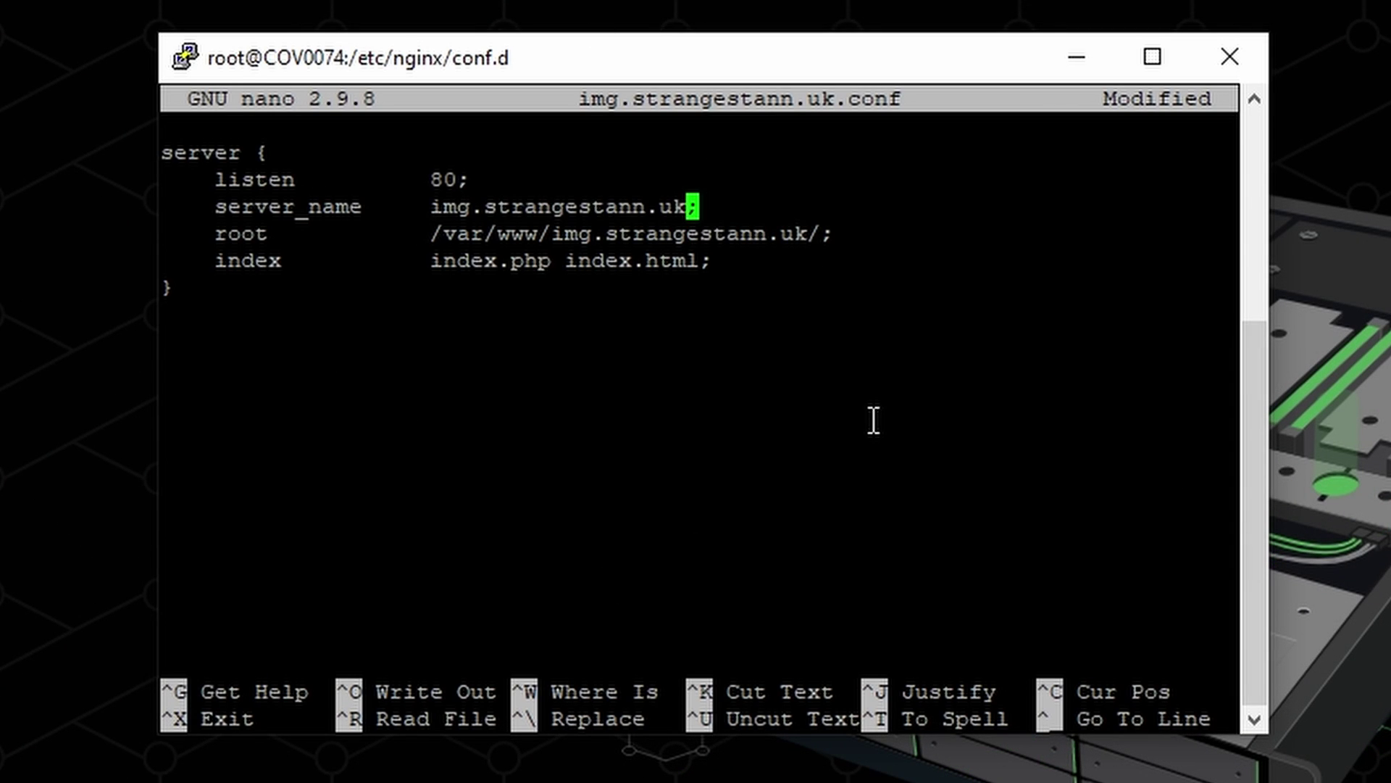
# Step: Save the config file and run systemctl reload nginx
pyautogui.hotkey('ctrl', 'x')
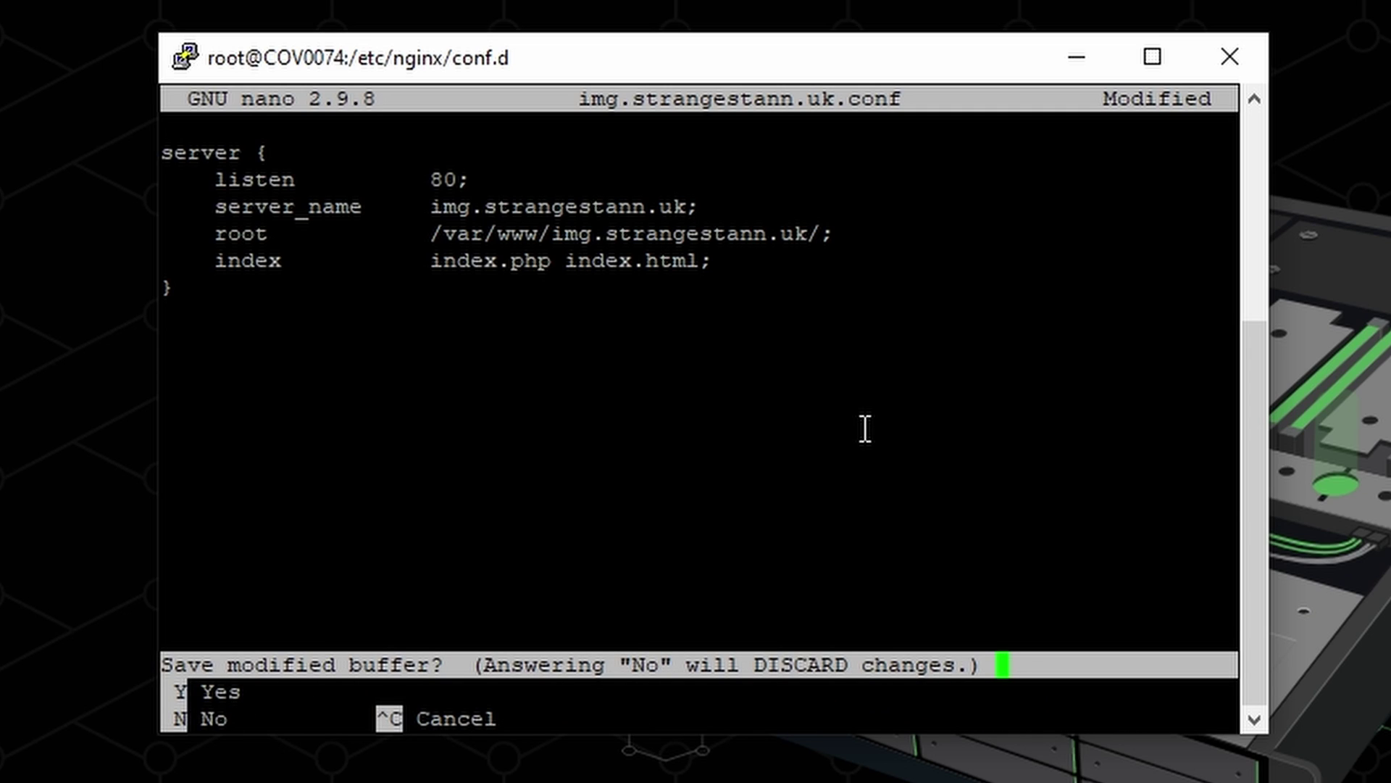
pyautogui.press('y')
pyautogui.press('Return')
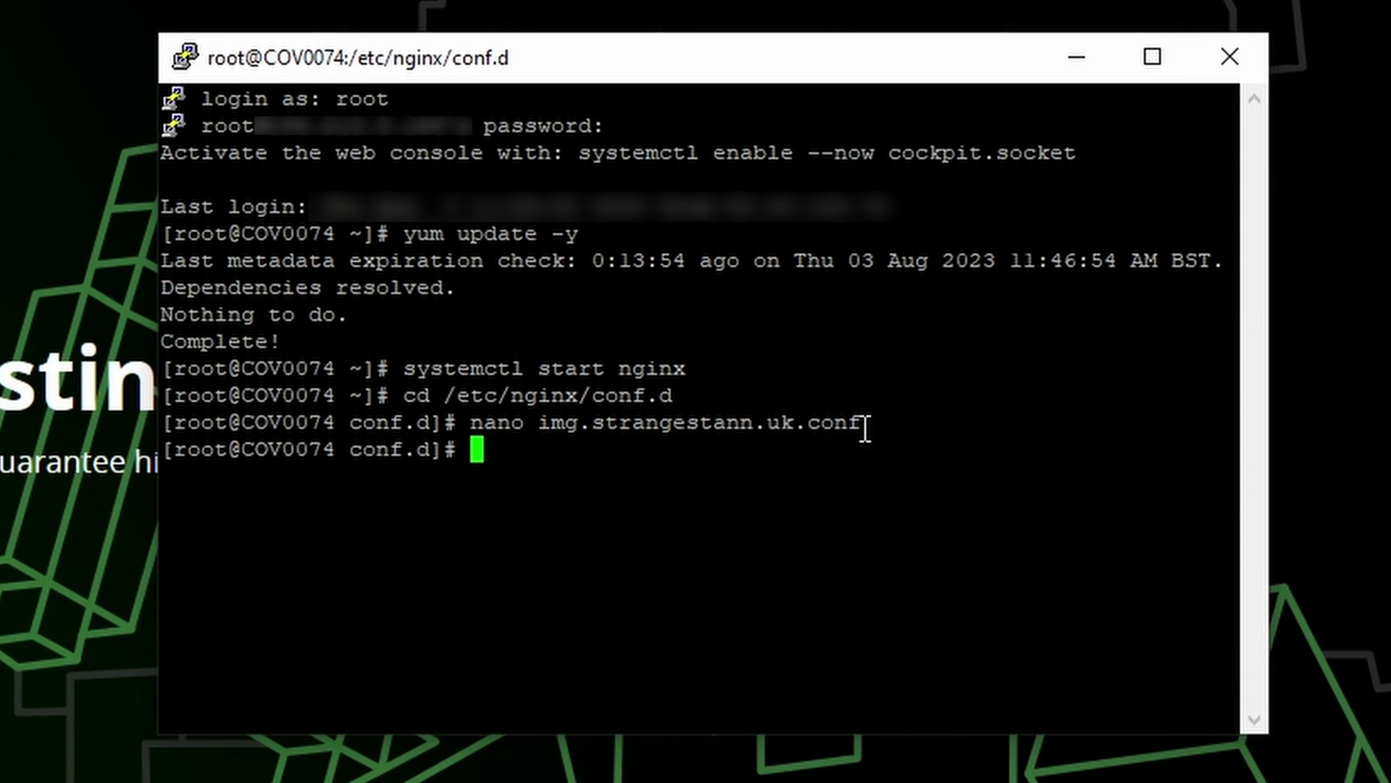
pyautogui.write('systemctl reload nginx')
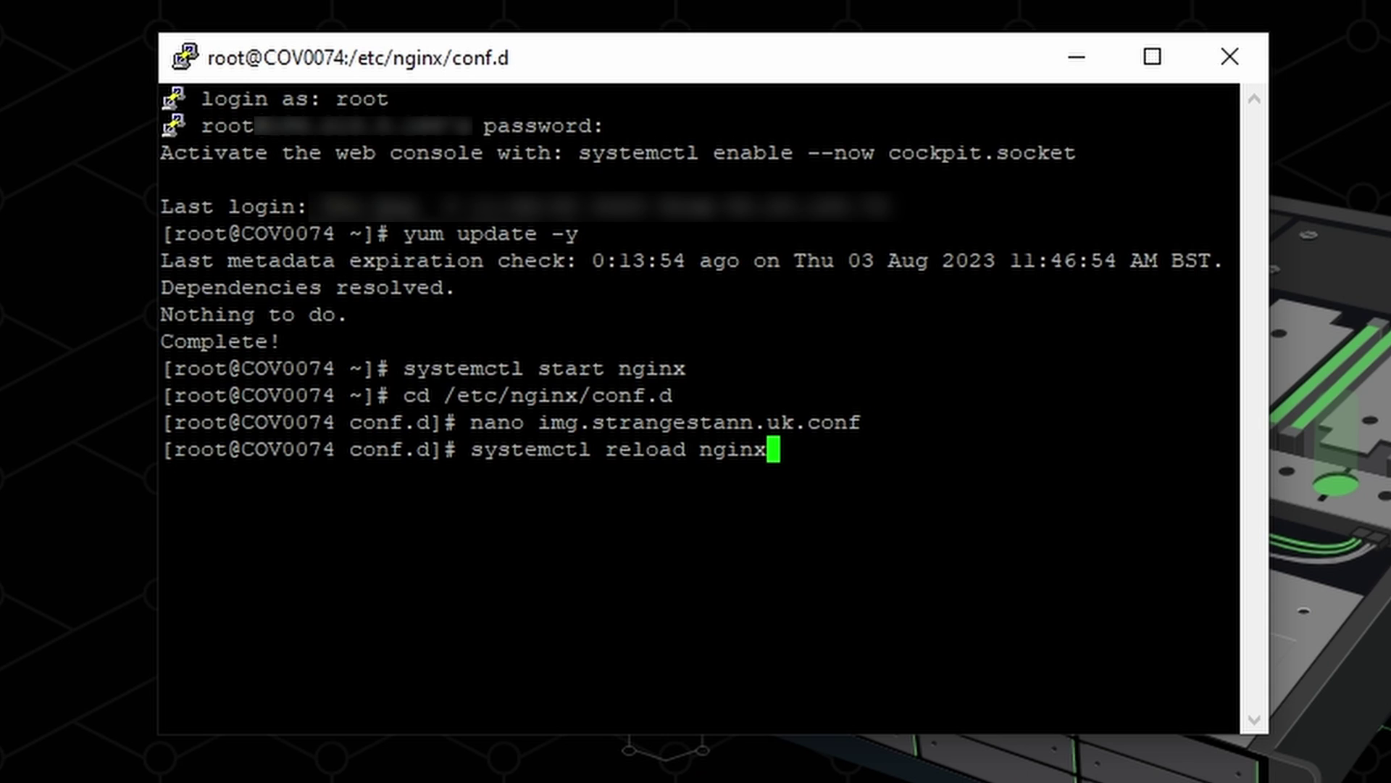
pyautogui.press('Return')
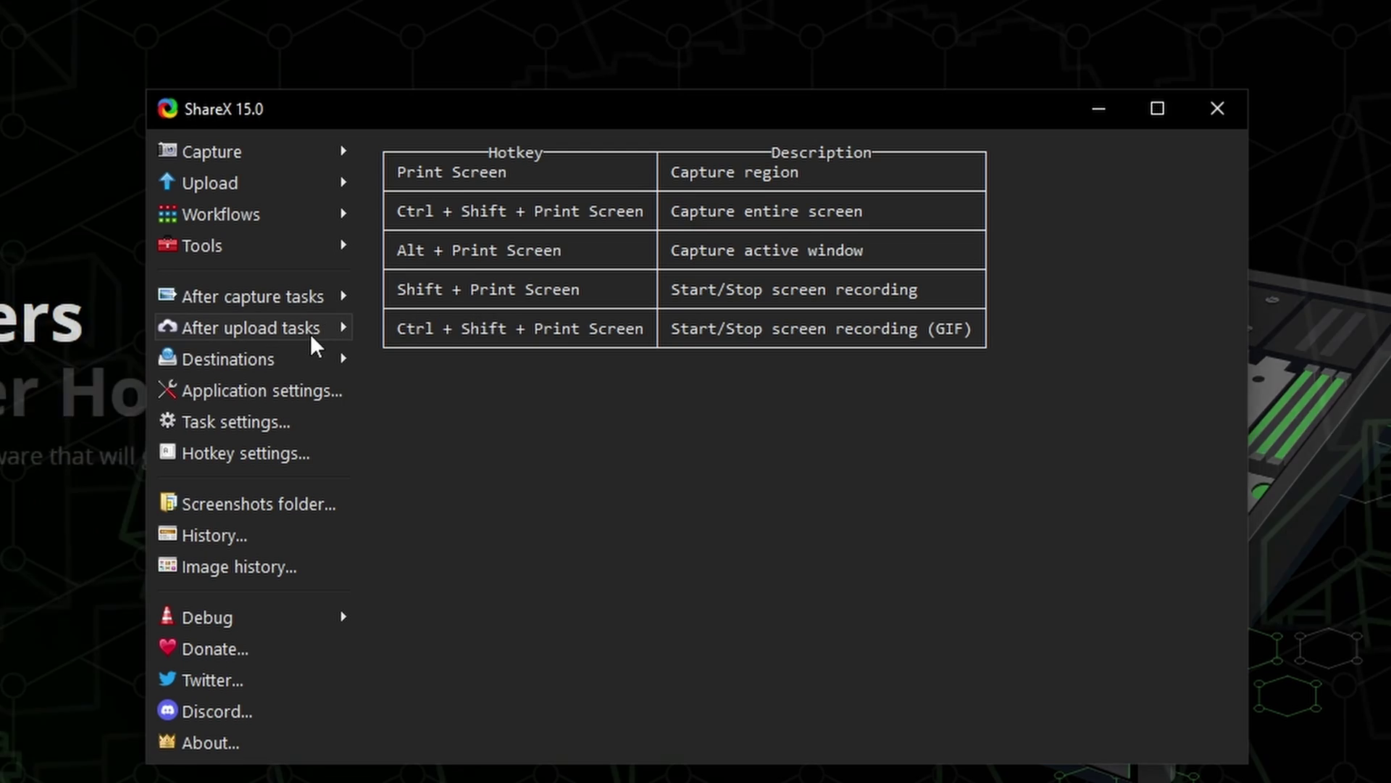
# Step: Create a new account in ShareX's FTP / FTPS / SFTP destination settings
pyautogui.click(309, 353)
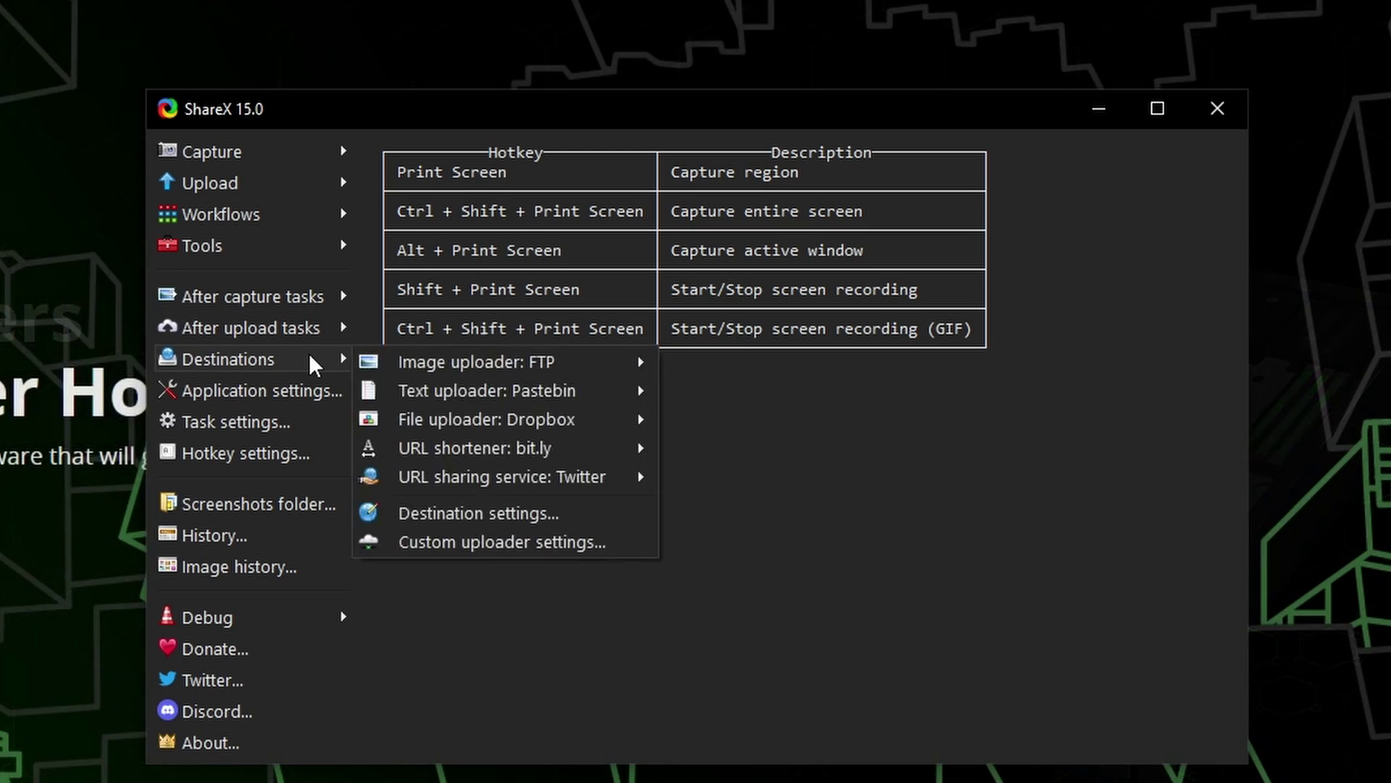
pyautogui.click(450, 511)
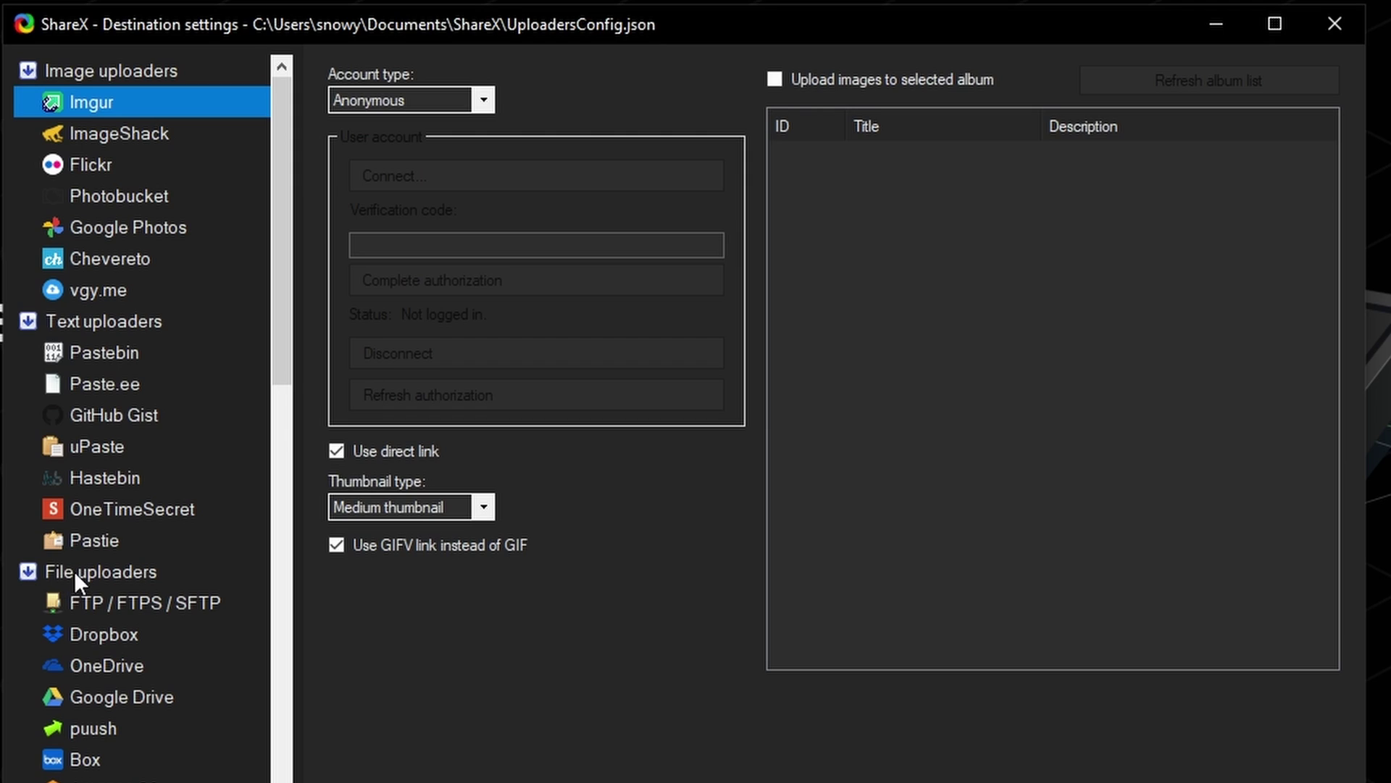
pyautogui.click(142, 602)
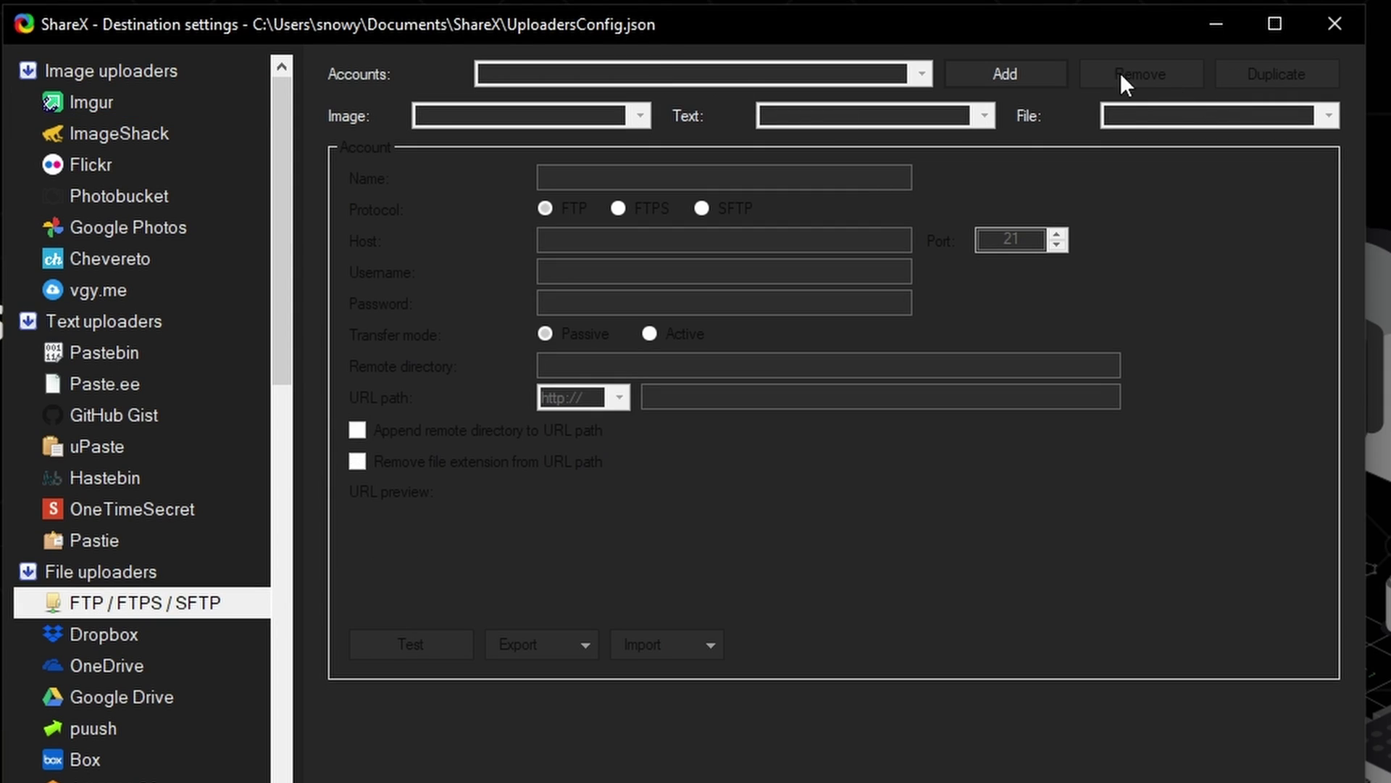
pyautogui.click(1019, 73)
pyautogui.write('S')
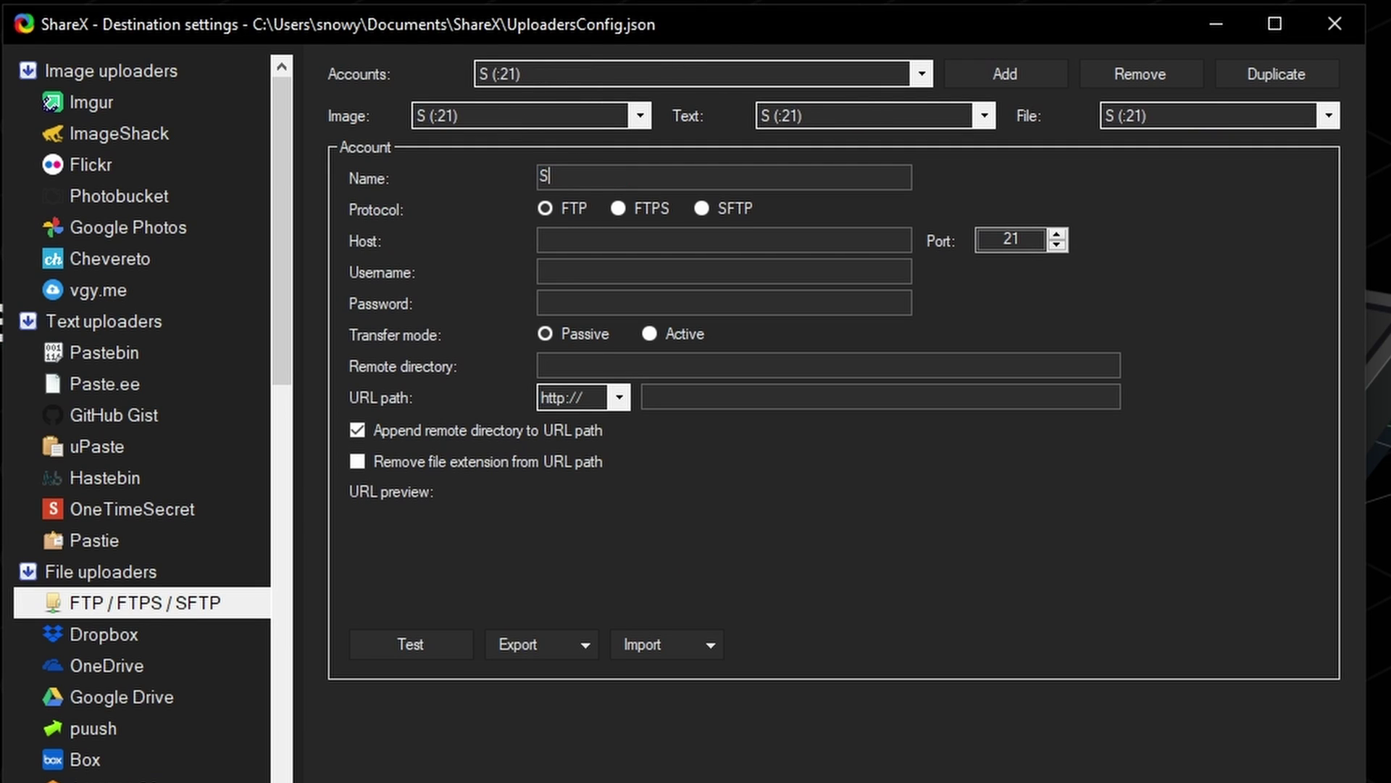
pyautogui.write('tan')
# Step: Set the account to SFTP on port 22 with the server host, user root and its password
pyautogui.click(727, 210)
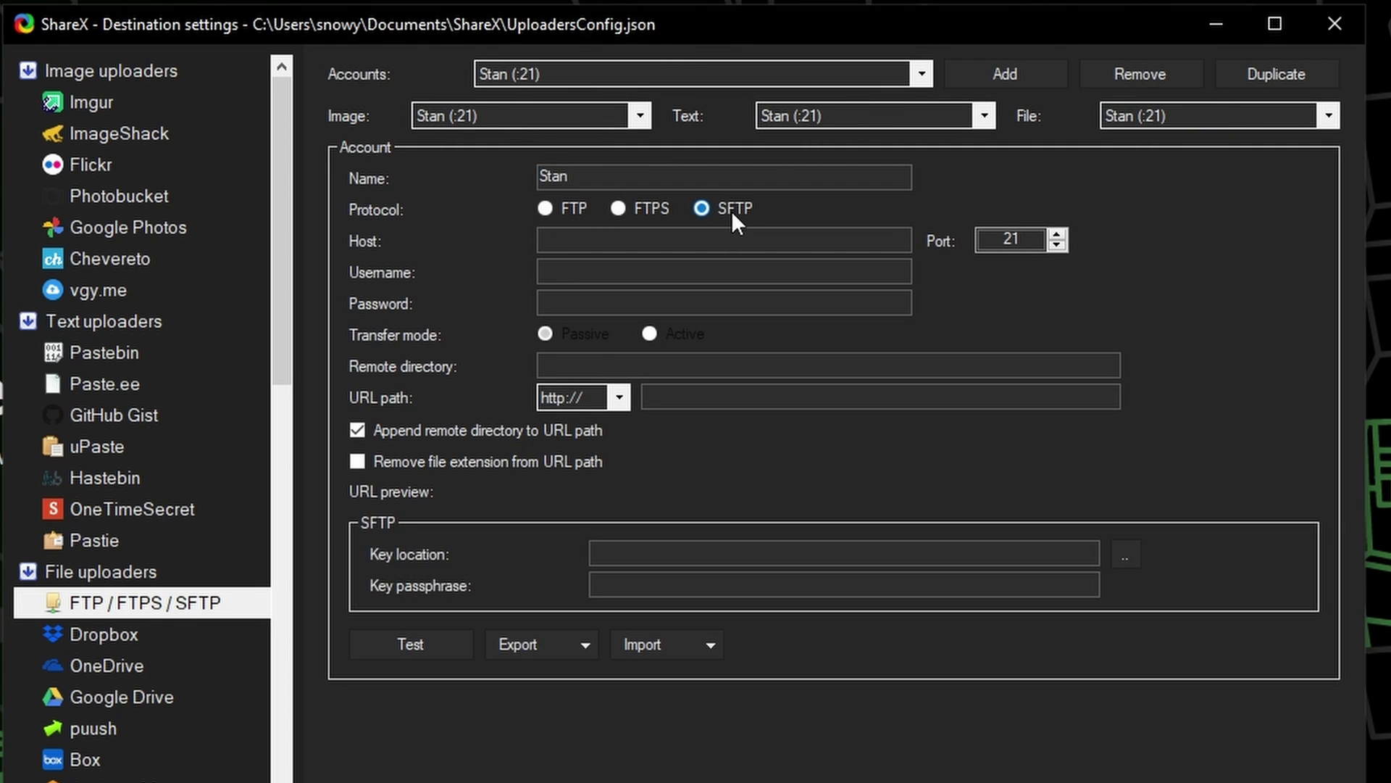
pyautogui.click(1058, 234)
pyautogui.click(825, 230)
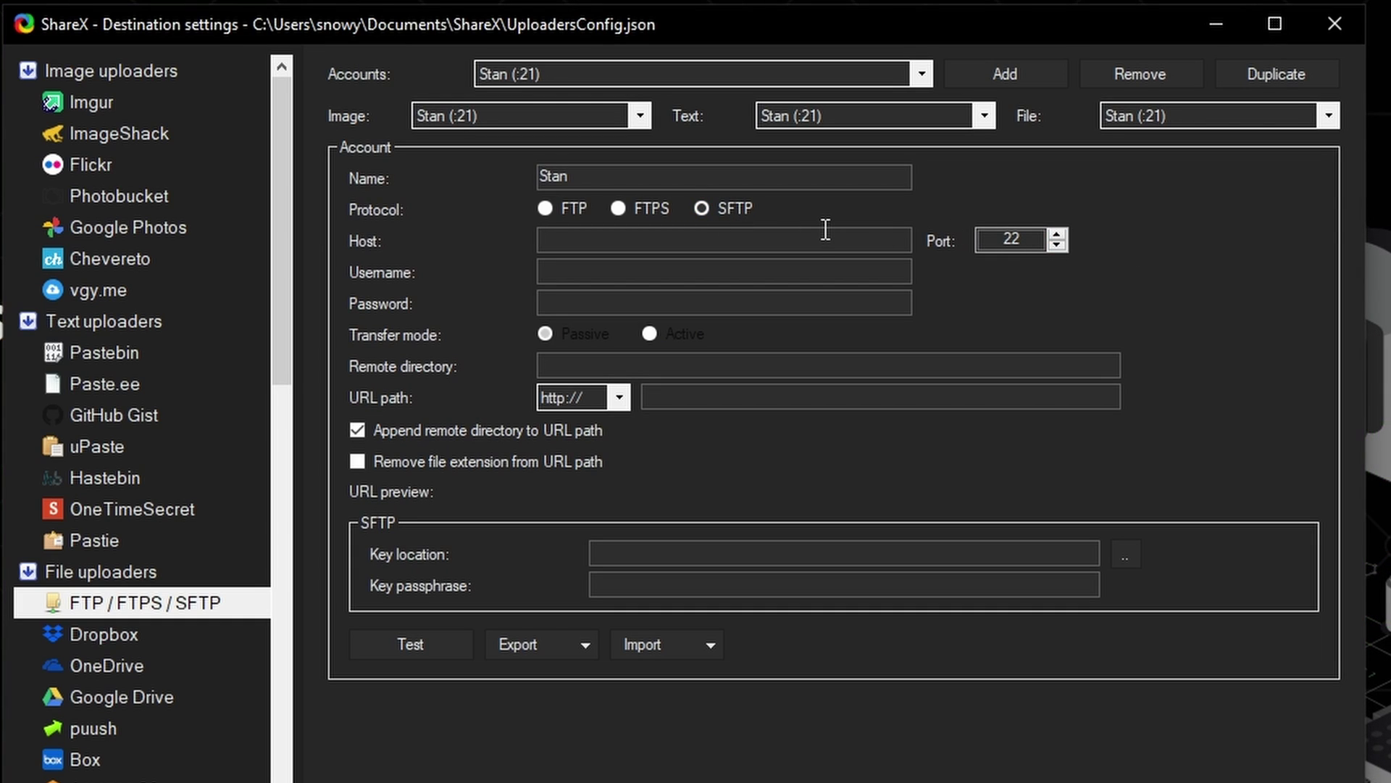
pyautogui.hotkey('ctrl', 'v')
pyautogui.click(591, 273)
pyautogui.write('root')
pyautogui.press('Tab')
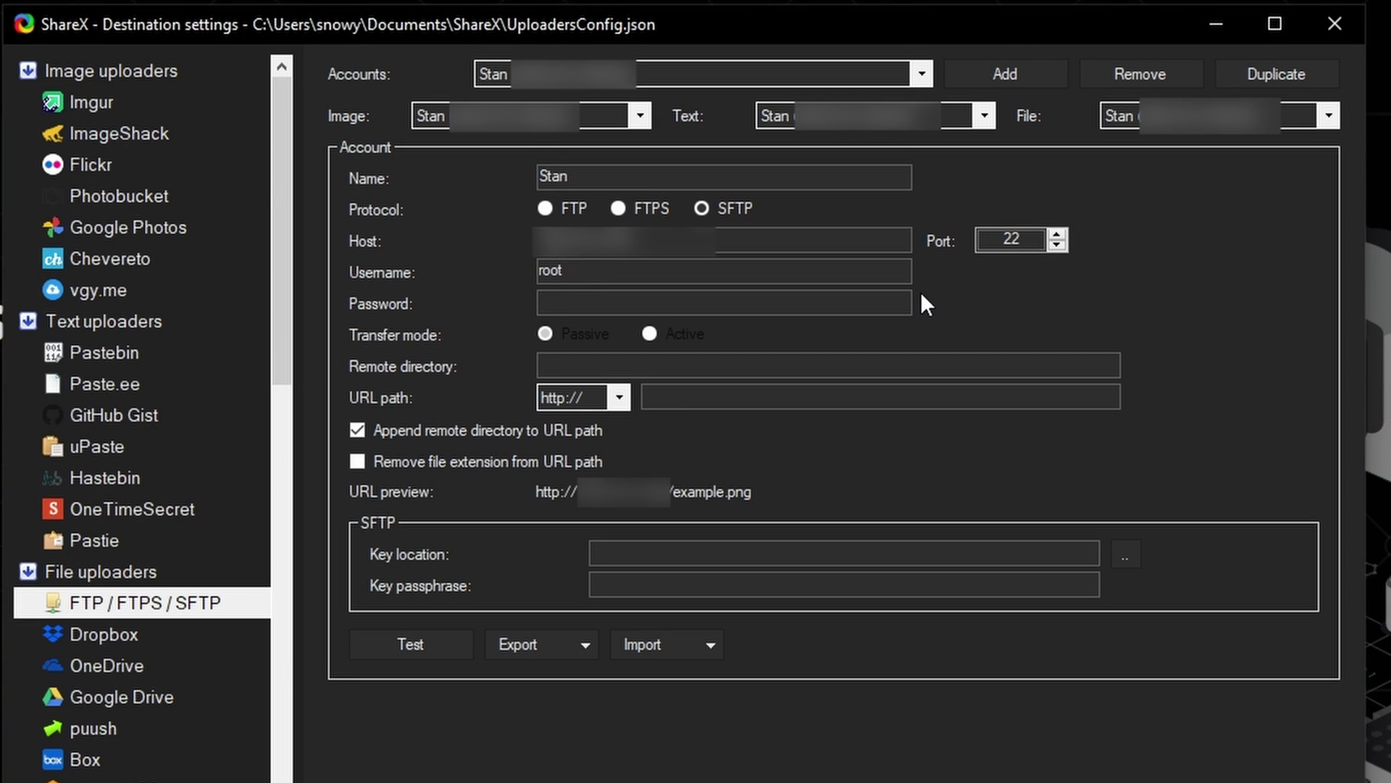
pyautogui.hotkey('ctrl', 'v')
# Step: Set the remote directory to /var/www/img.strangestann.uk
pyautogui.write('/var/')
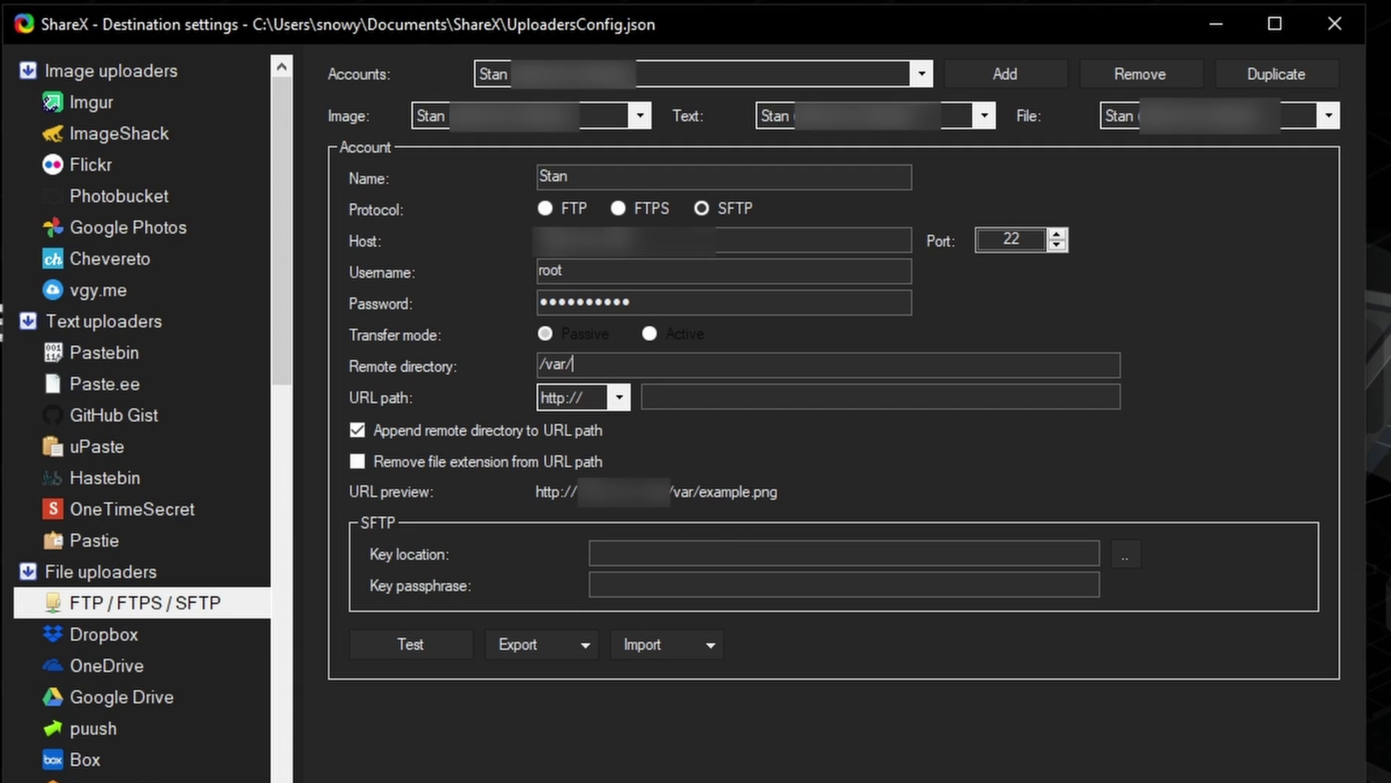
pyautogui.write('www')
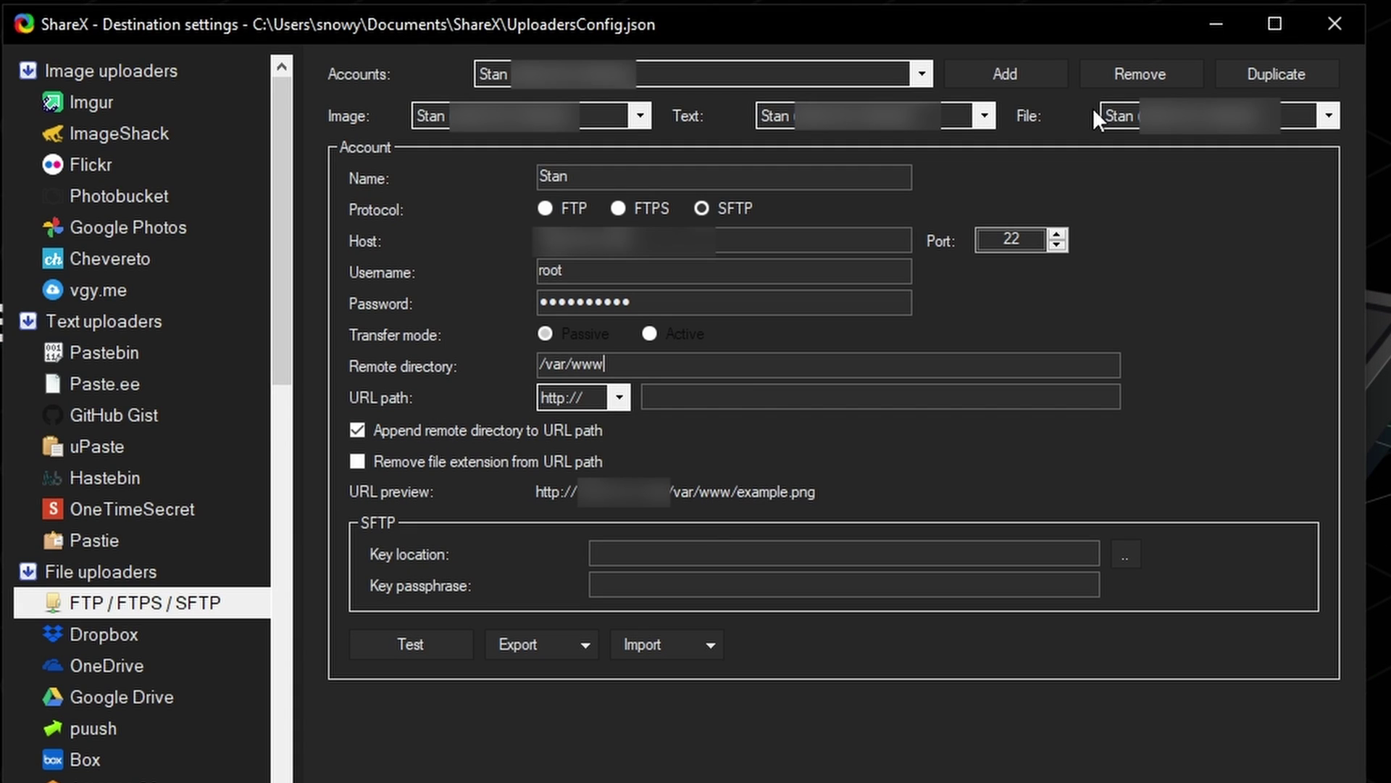
pyautogui.write('/img/')
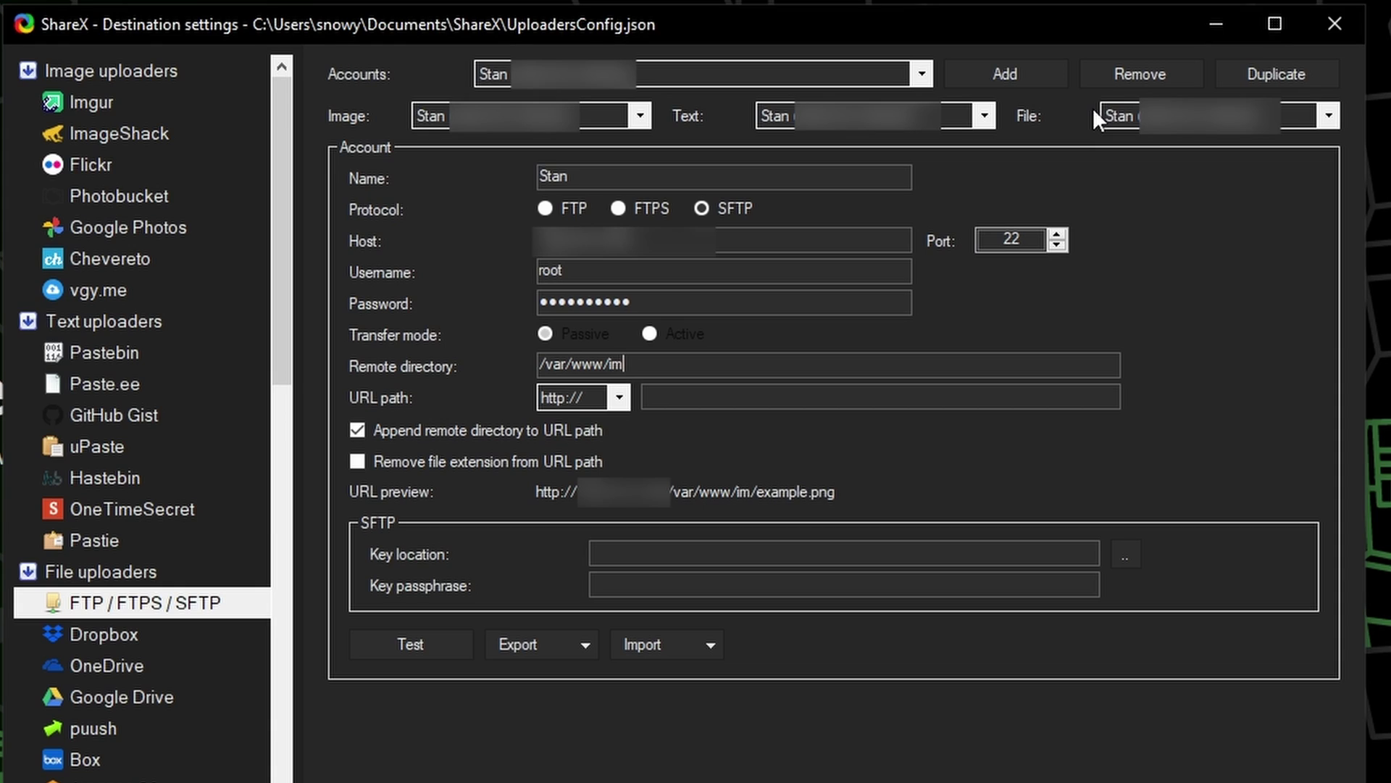
pyautogui.press('BackSpace')
pyautogui.write('.st')
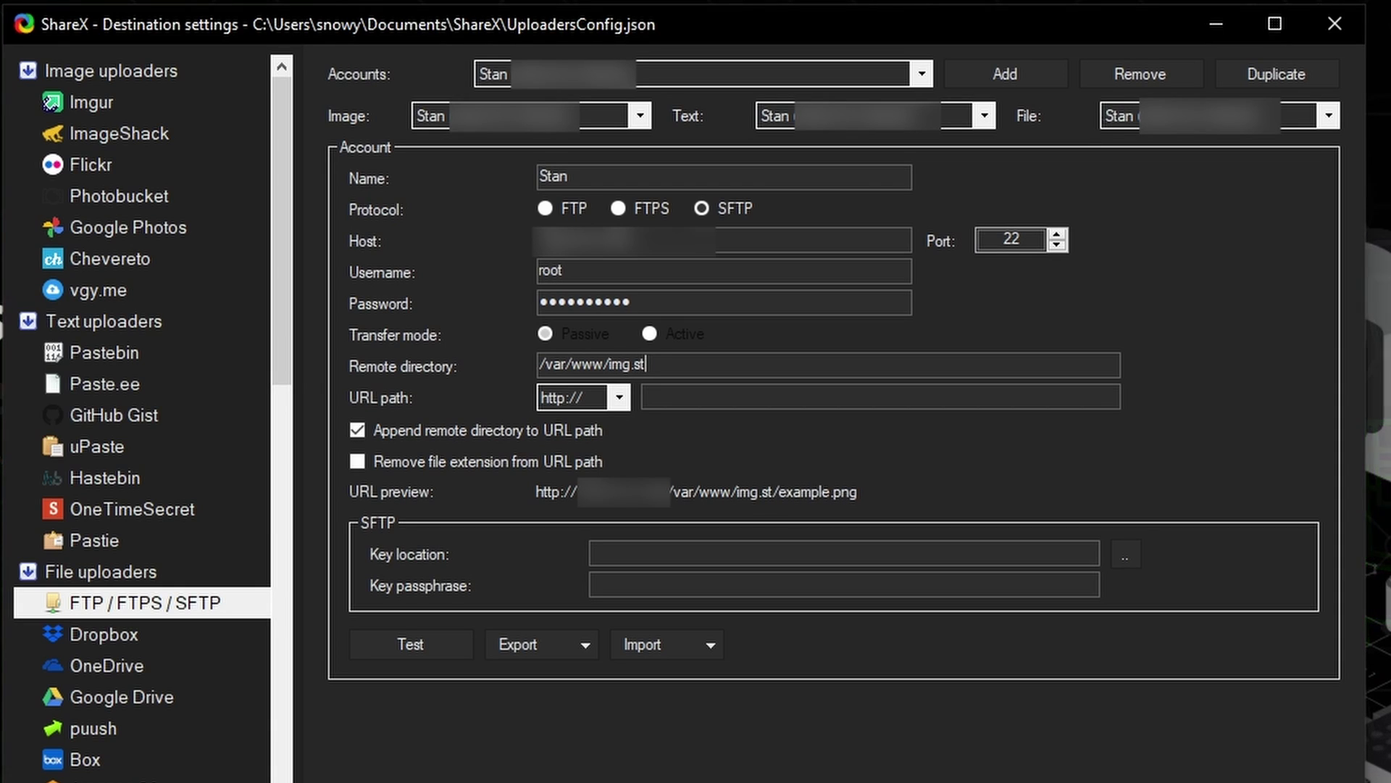
pyautogui.write('rangestann.uk')
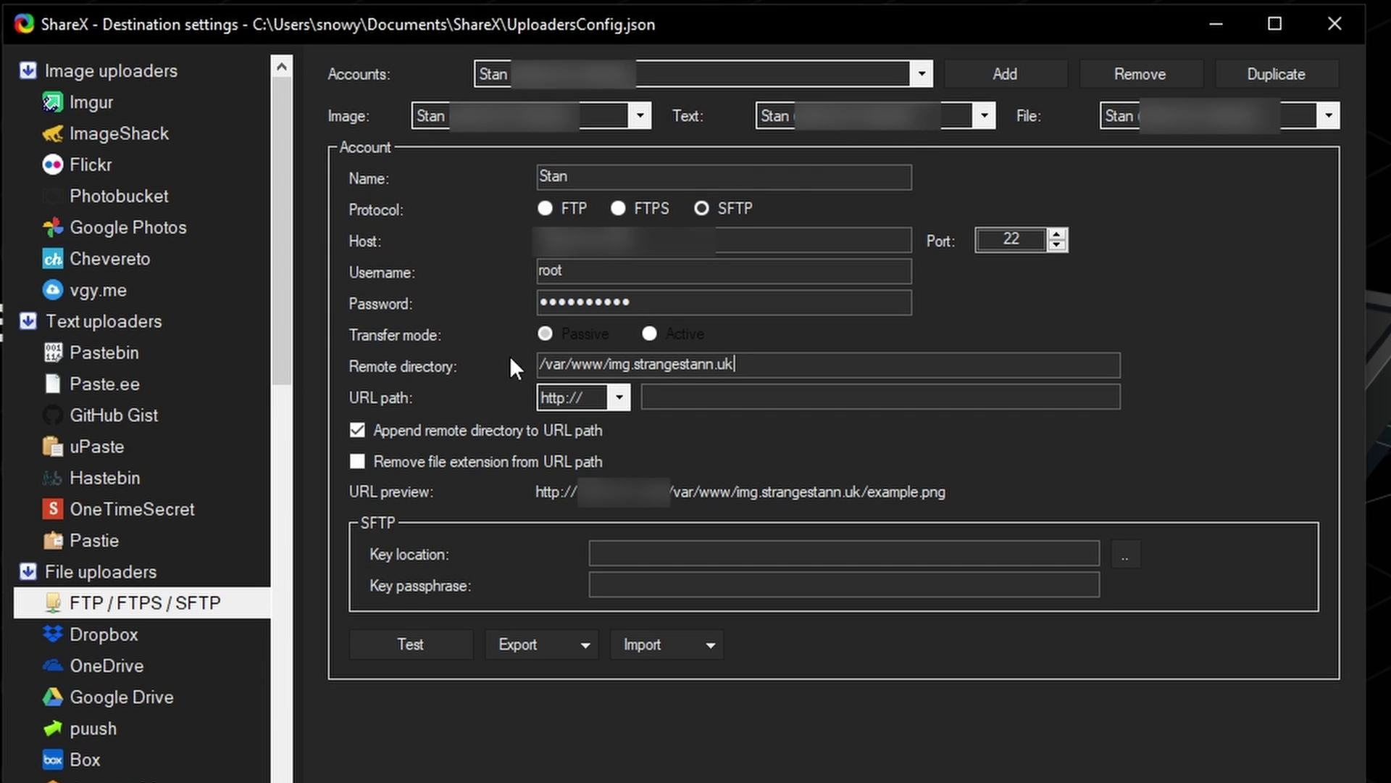
pyautogui.click(688, 392)
# Step: Set URL path to img.strangestann.uk/, disable appending the remote directory, and test the SFTP connection
pyautogui.write('im')
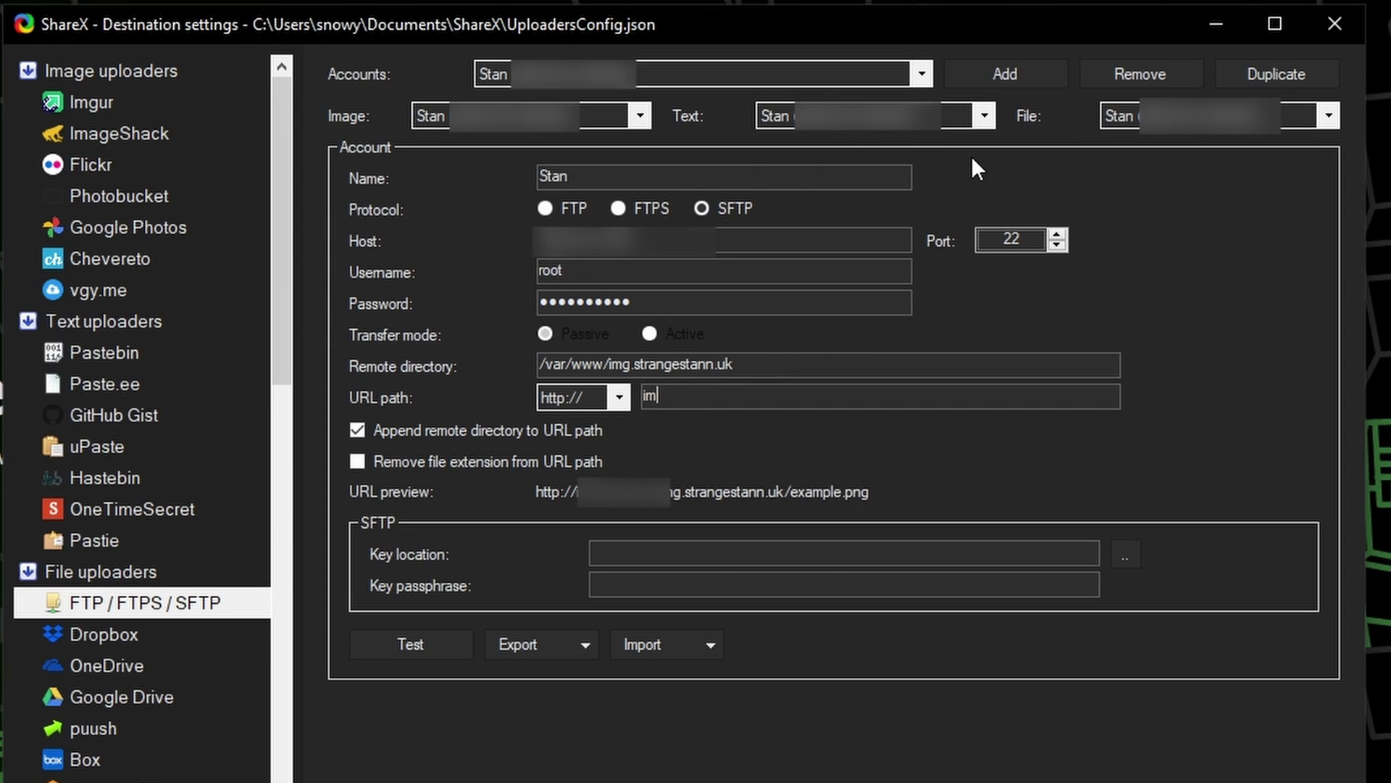
pyautogui.write('g.strangestann.uk/')
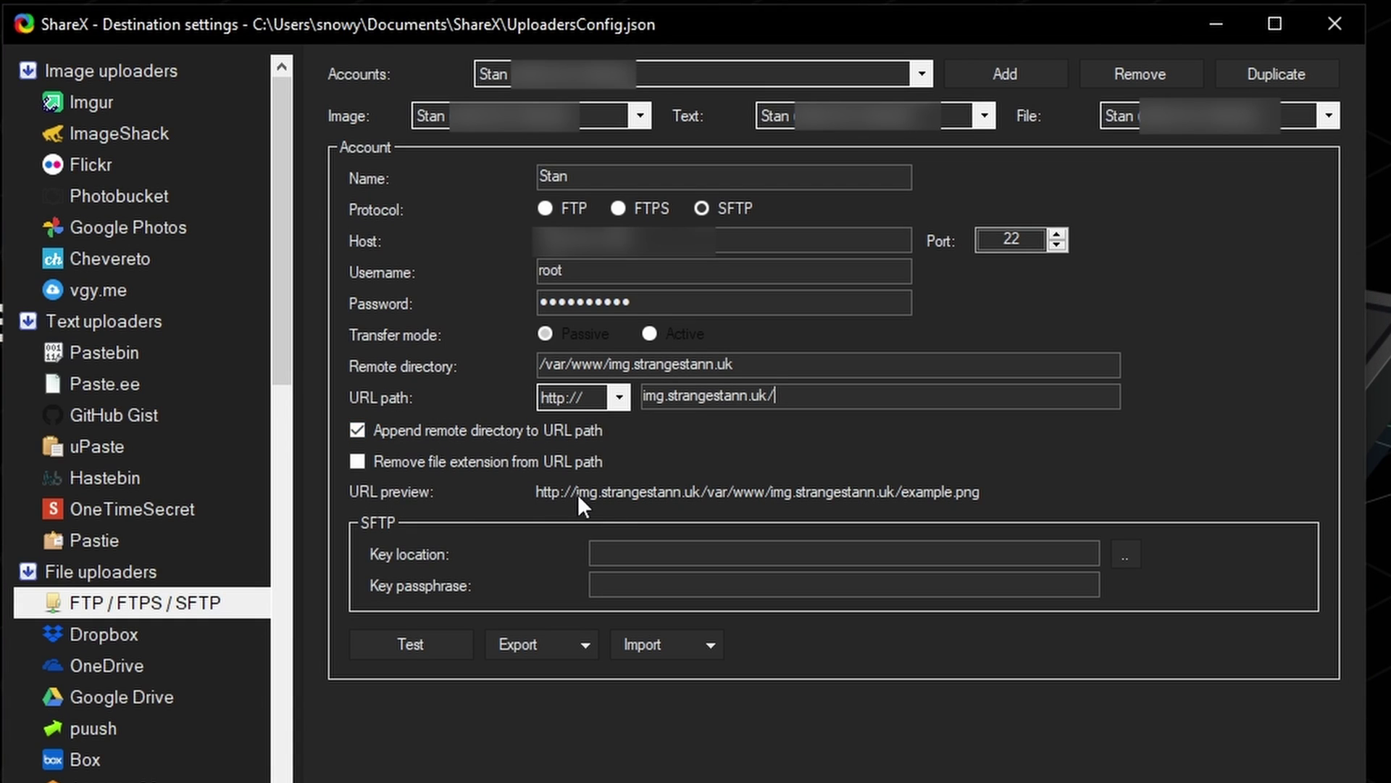
pyautogui.click(540, 424)
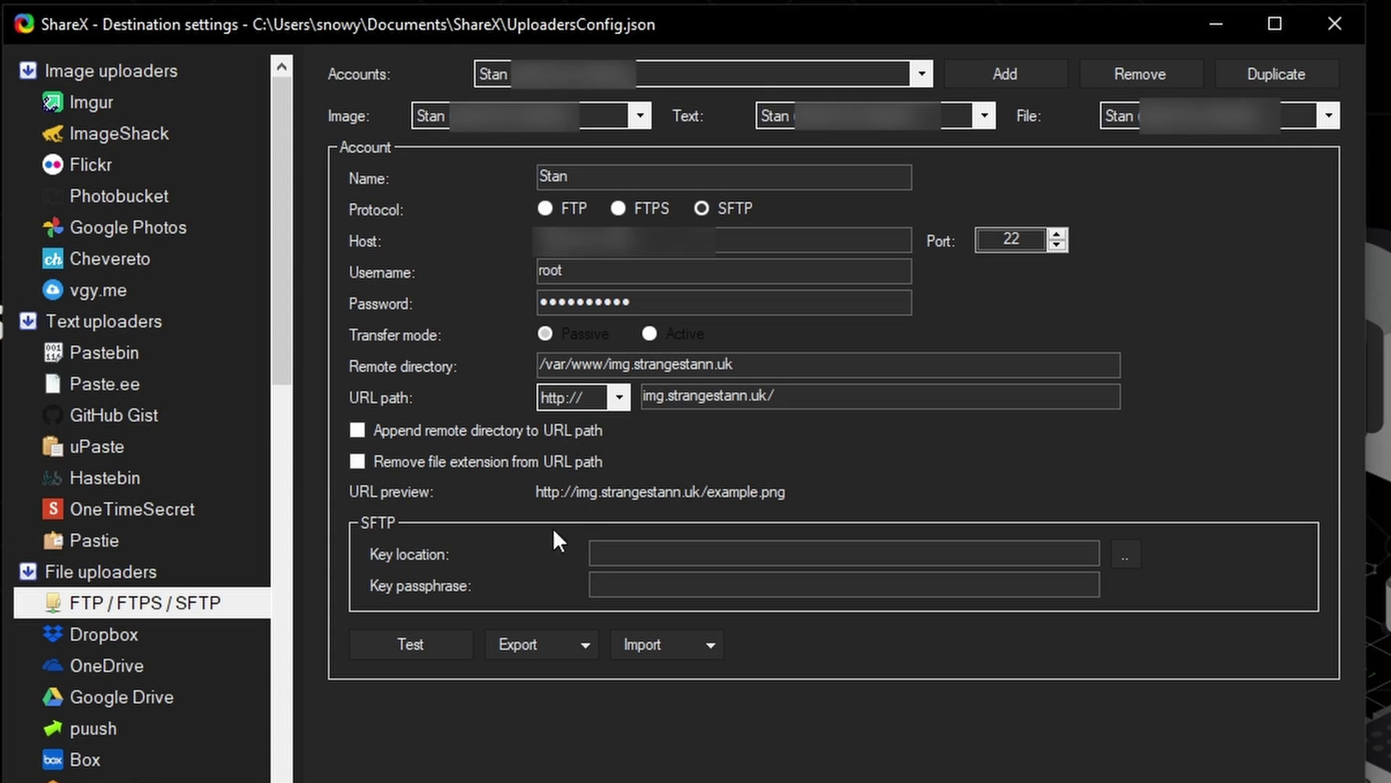
pyautogui.click(423, 647)
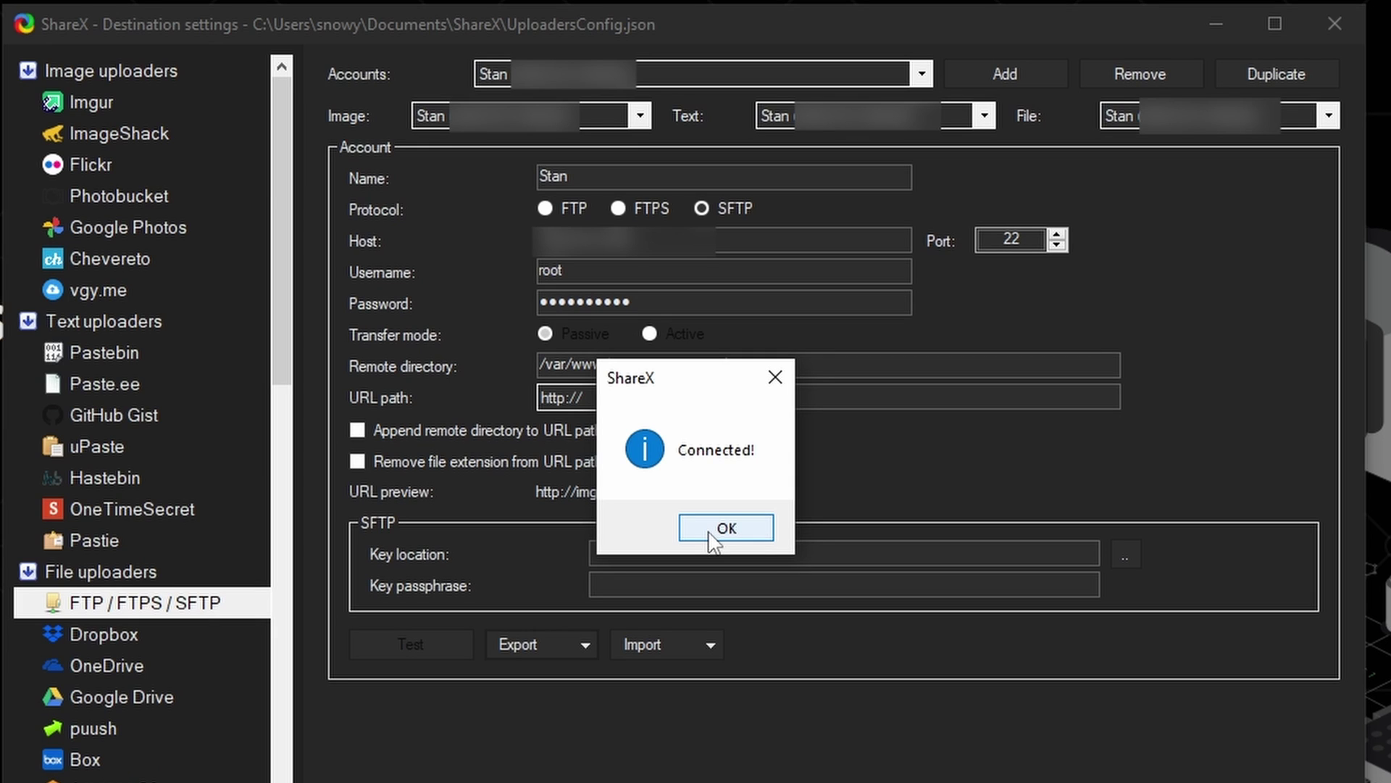
# Step: Close the destination settings and route image uploads through the FTP file uploader
pyautogui.click(714, 537)
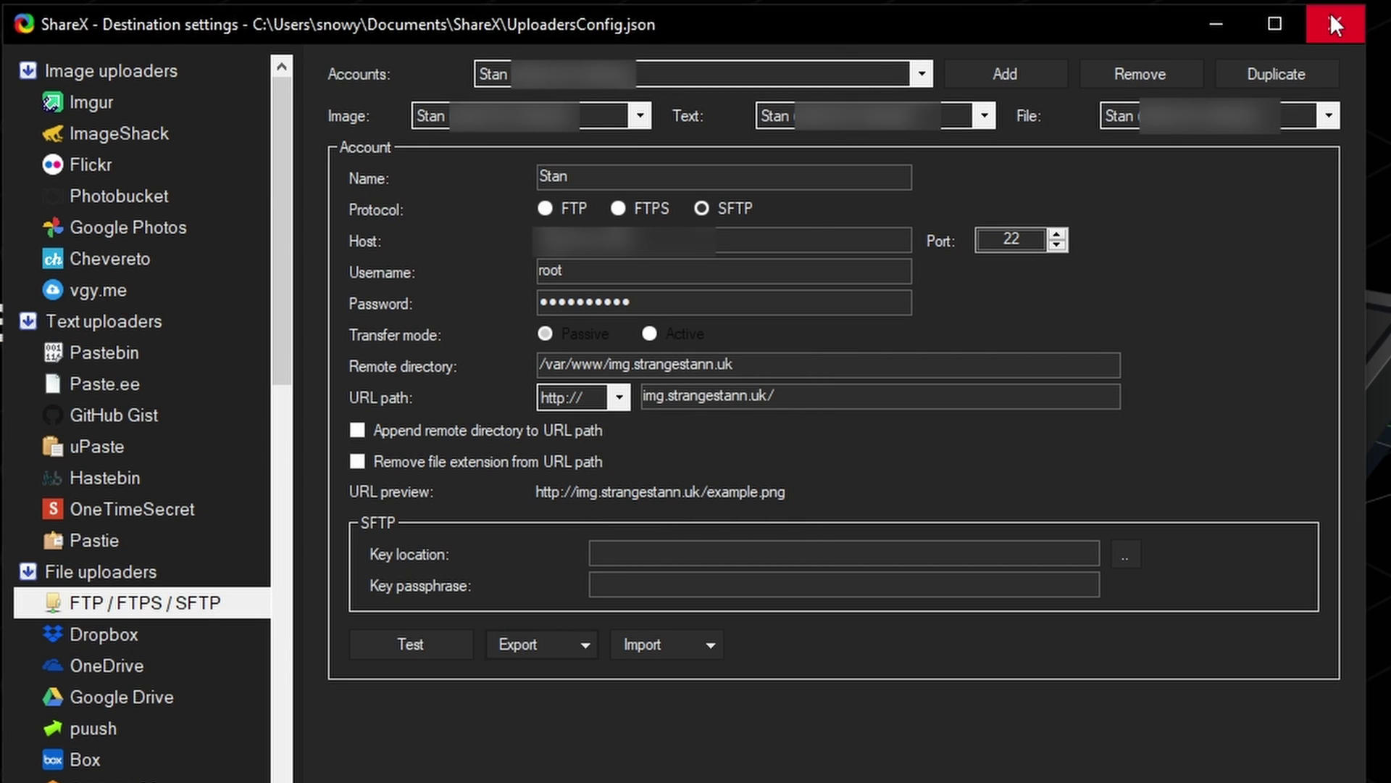
pyautogui.click(1342, 26)
pyautogui.moveTo(314, 362)
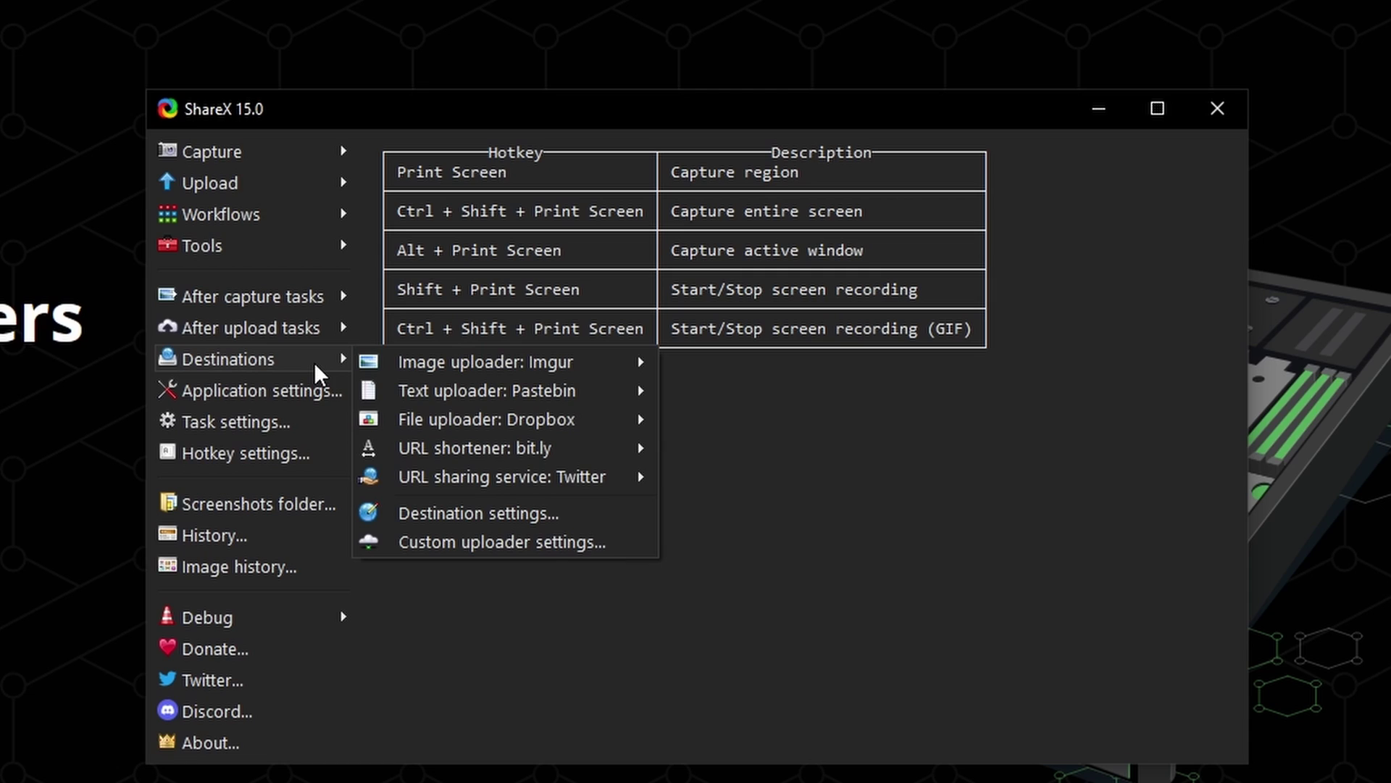
pyautogui.moveTo(429, 361)
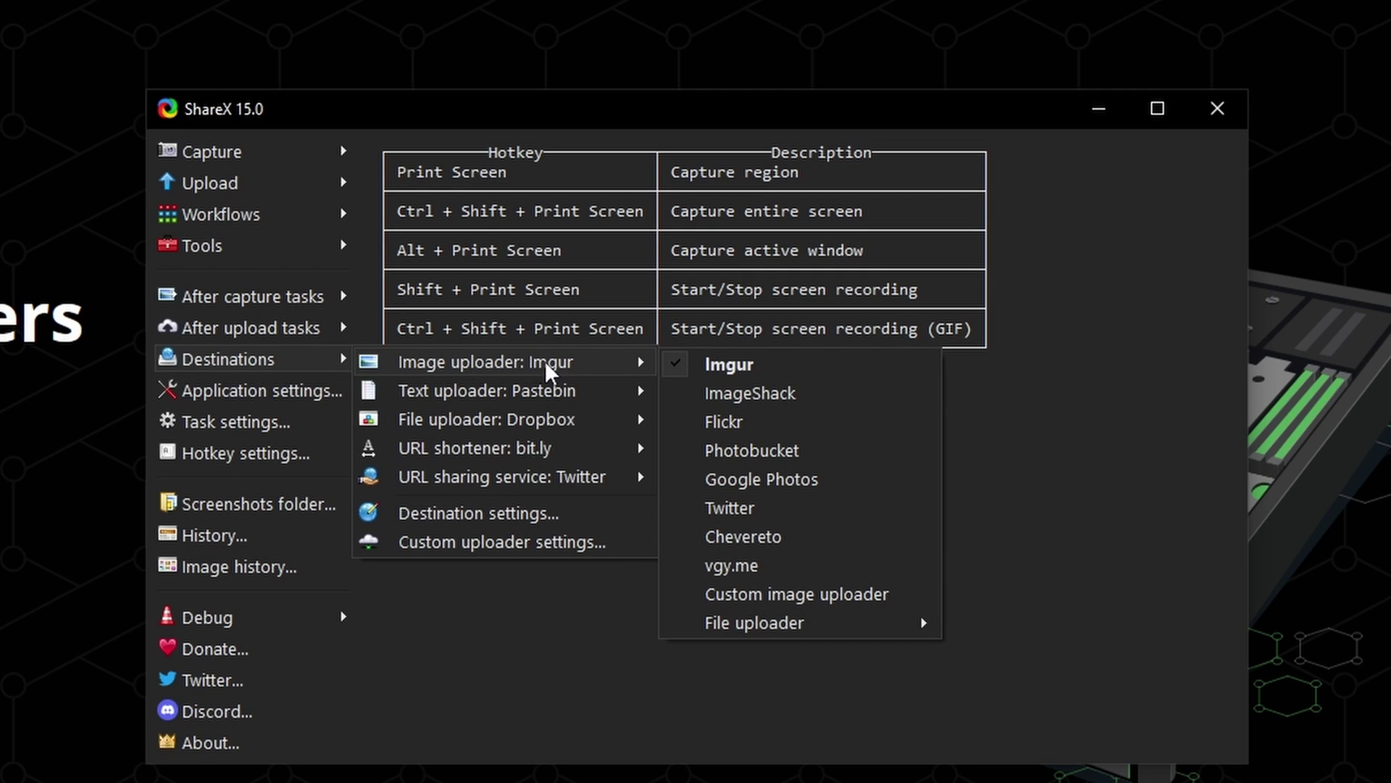
pyautogui.moveTo(777, 620)
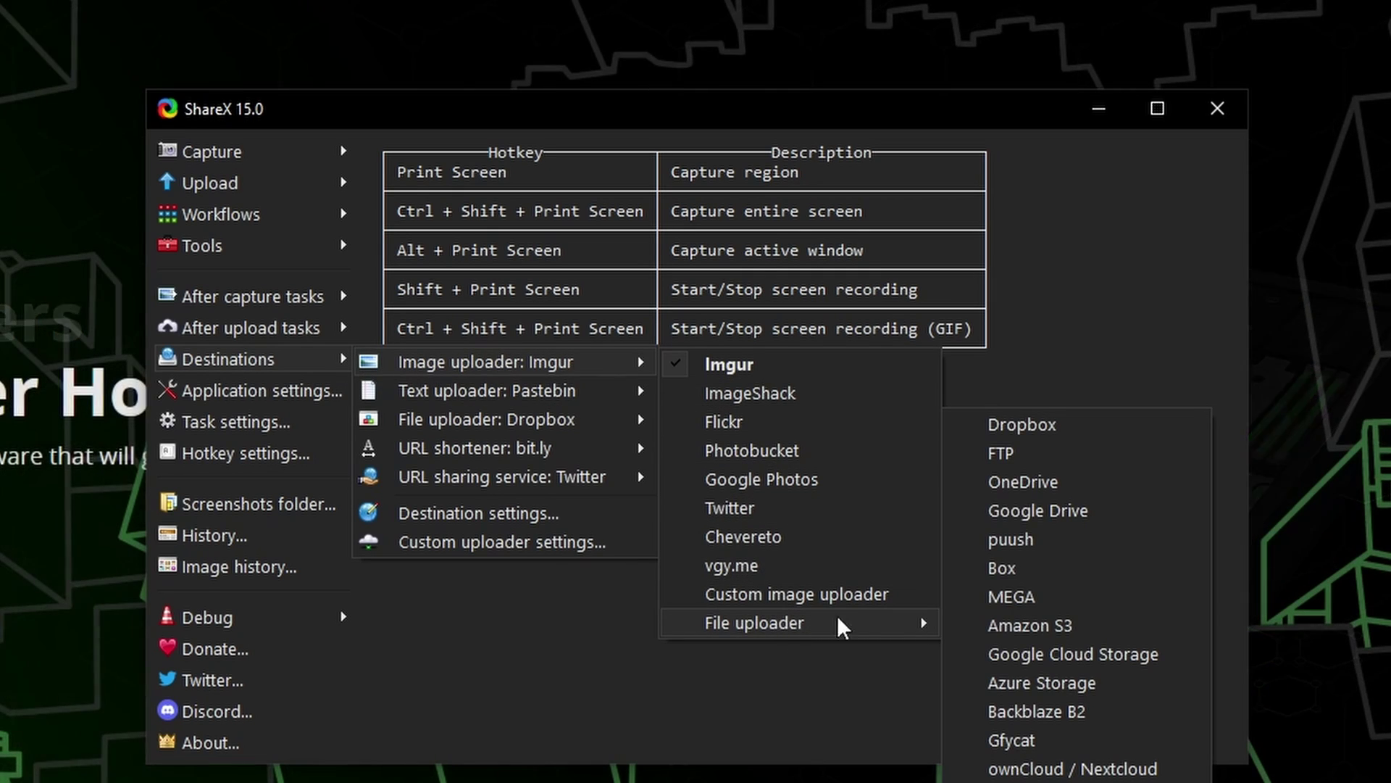
pyautogui.click(1032, 454)
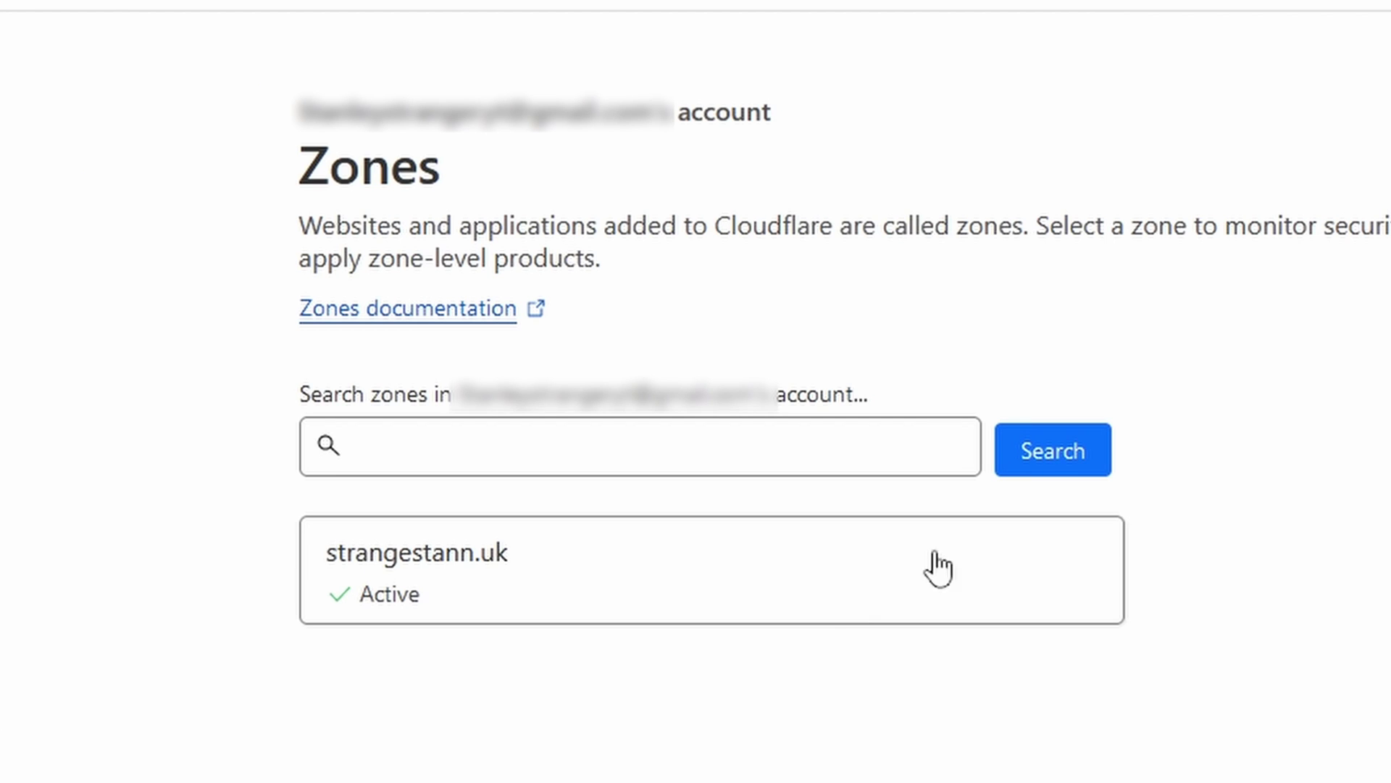
# Step: In the strangestann.uk DNS records, save an A record named img pointing at the server's IPv4 address
pyautogui.click(626, 587)
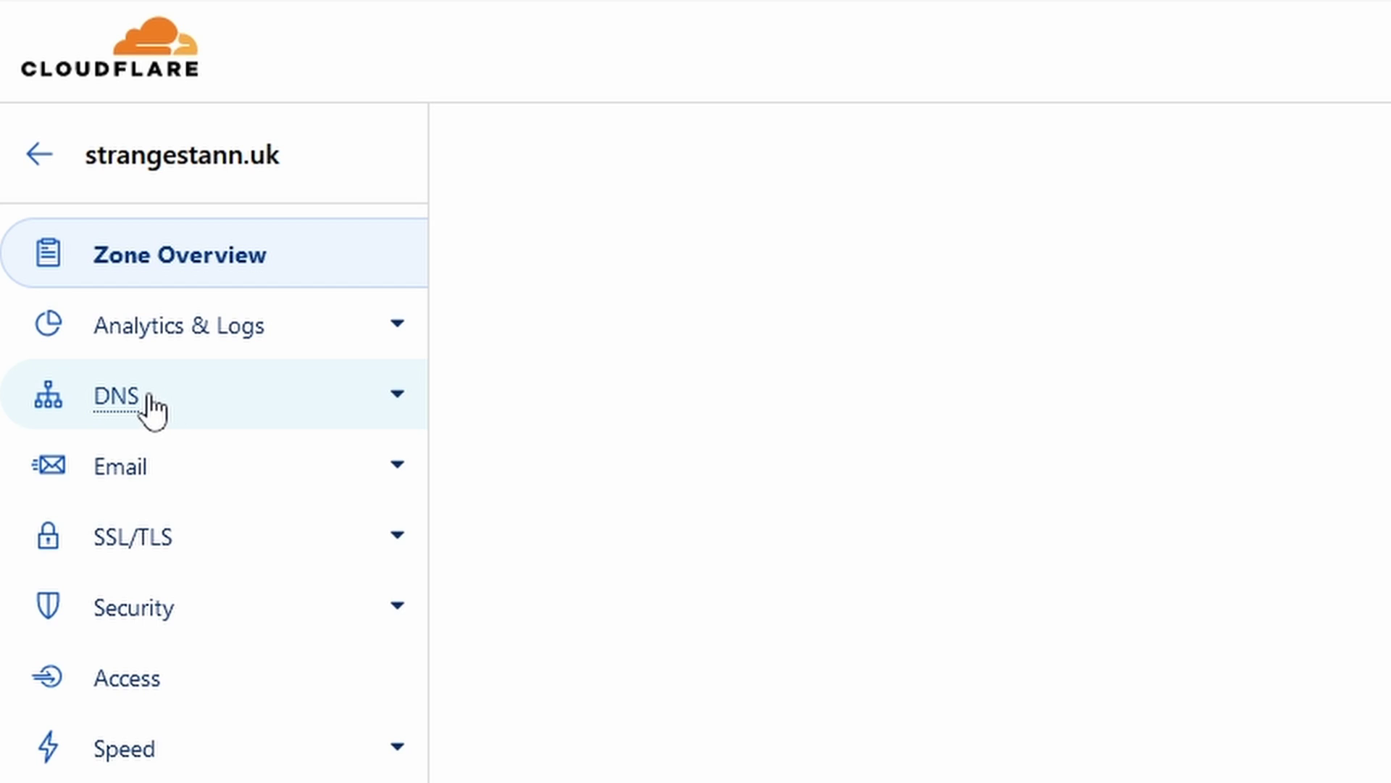
pyautogui.click(115, 396)
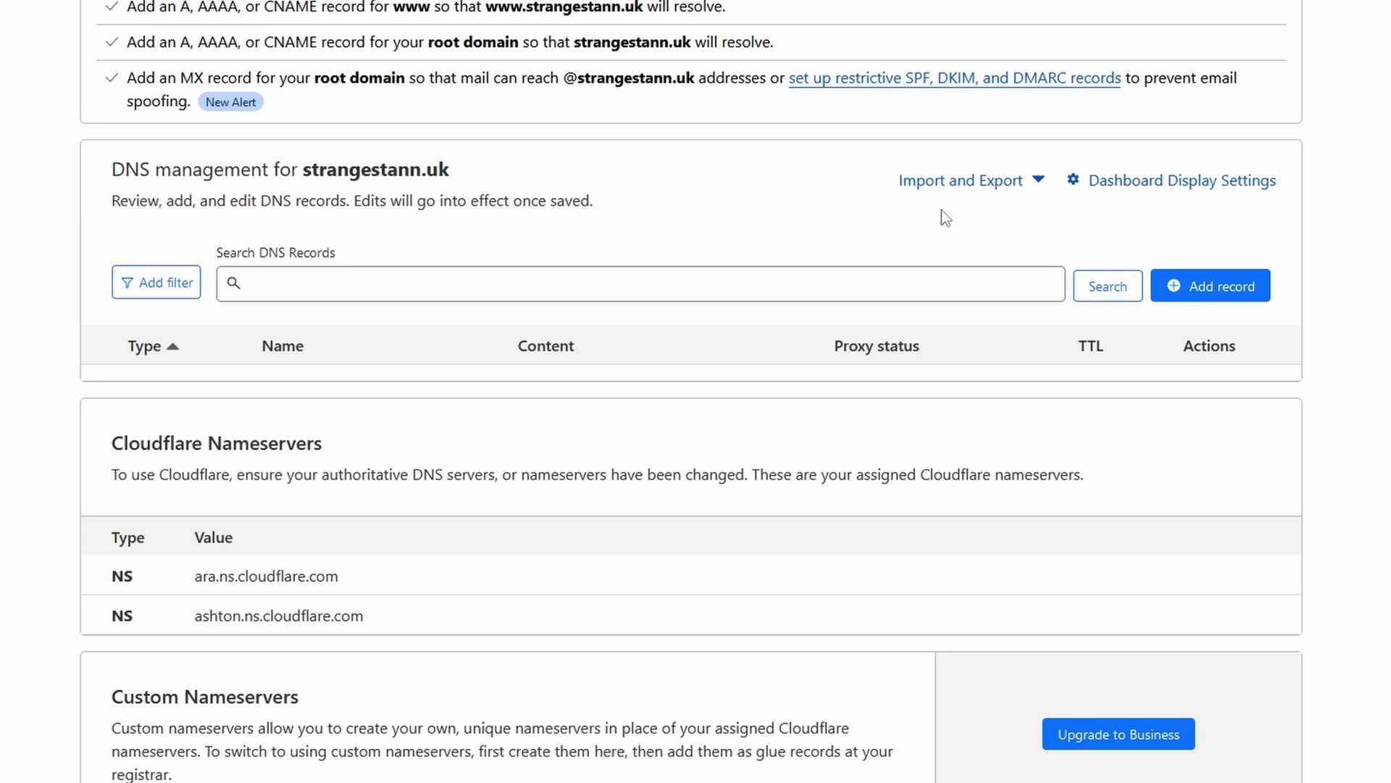
pyautogui.click(1208, 293)
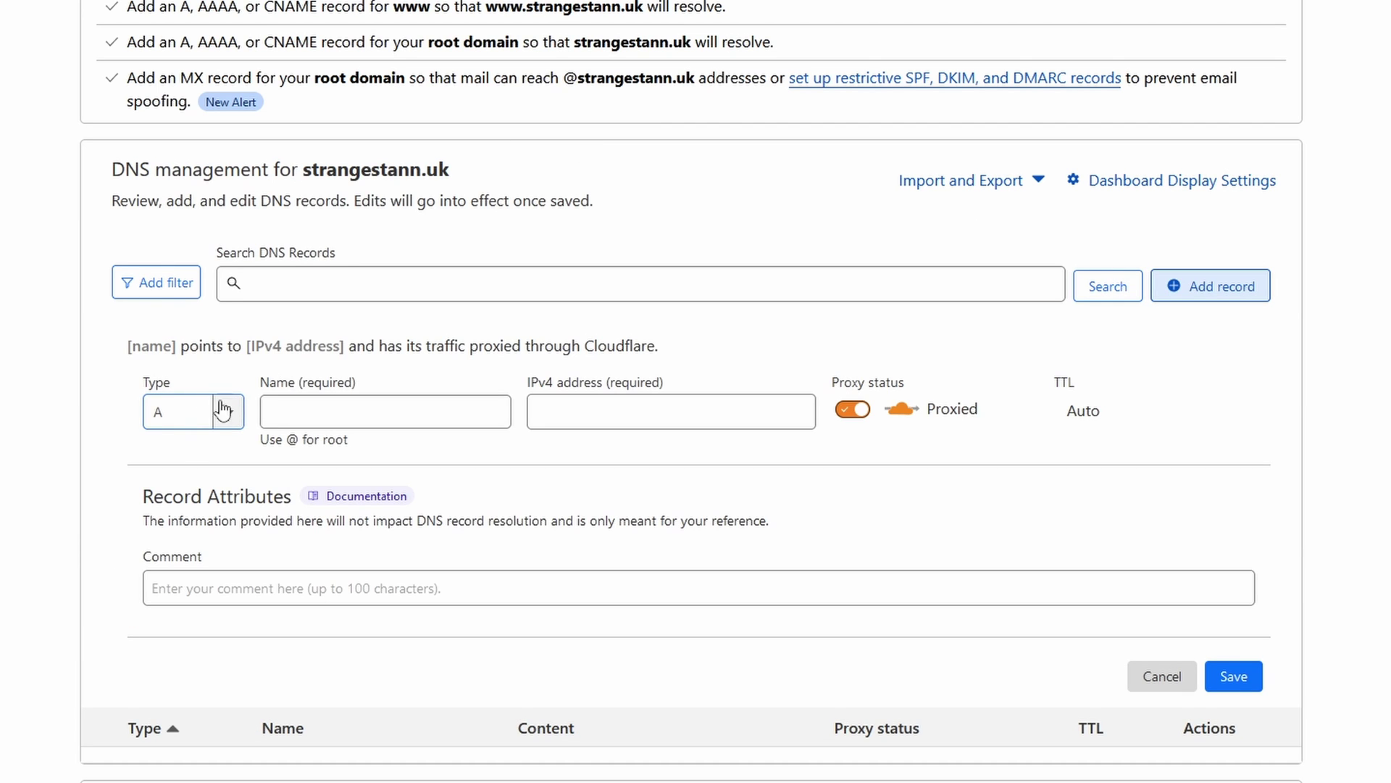
pyautogui.click(411, 421)
pyautogui.write('img')
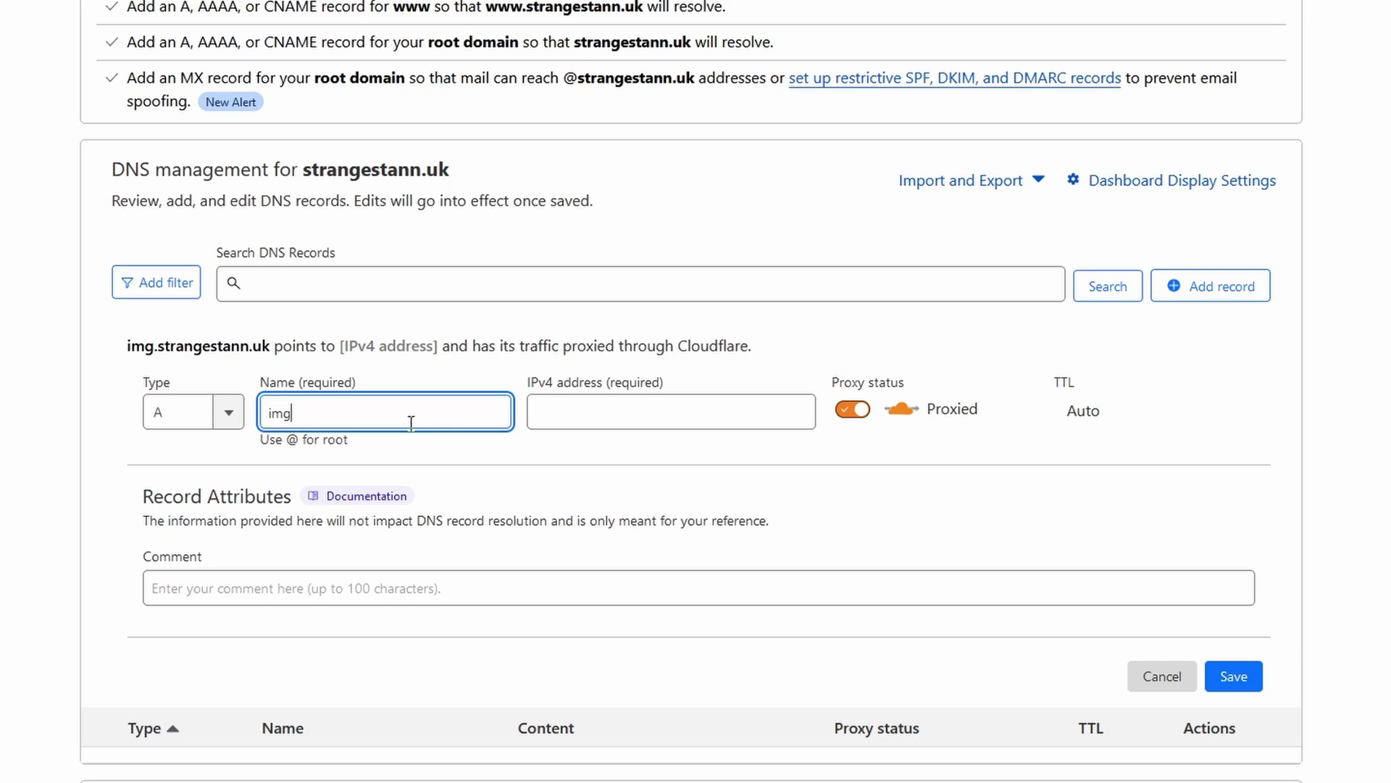
pyautogui.click(618, 414)
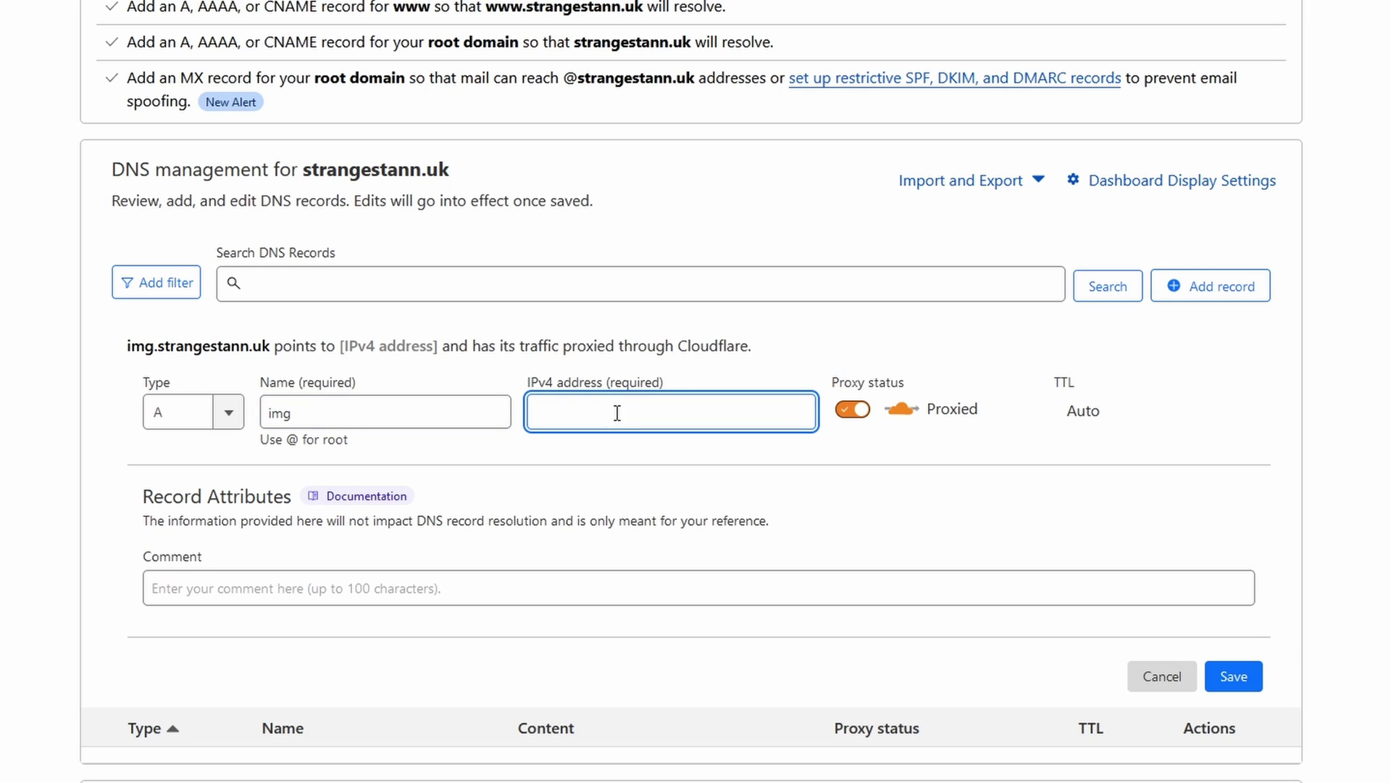
pyautogui.write('194.213.3.164')
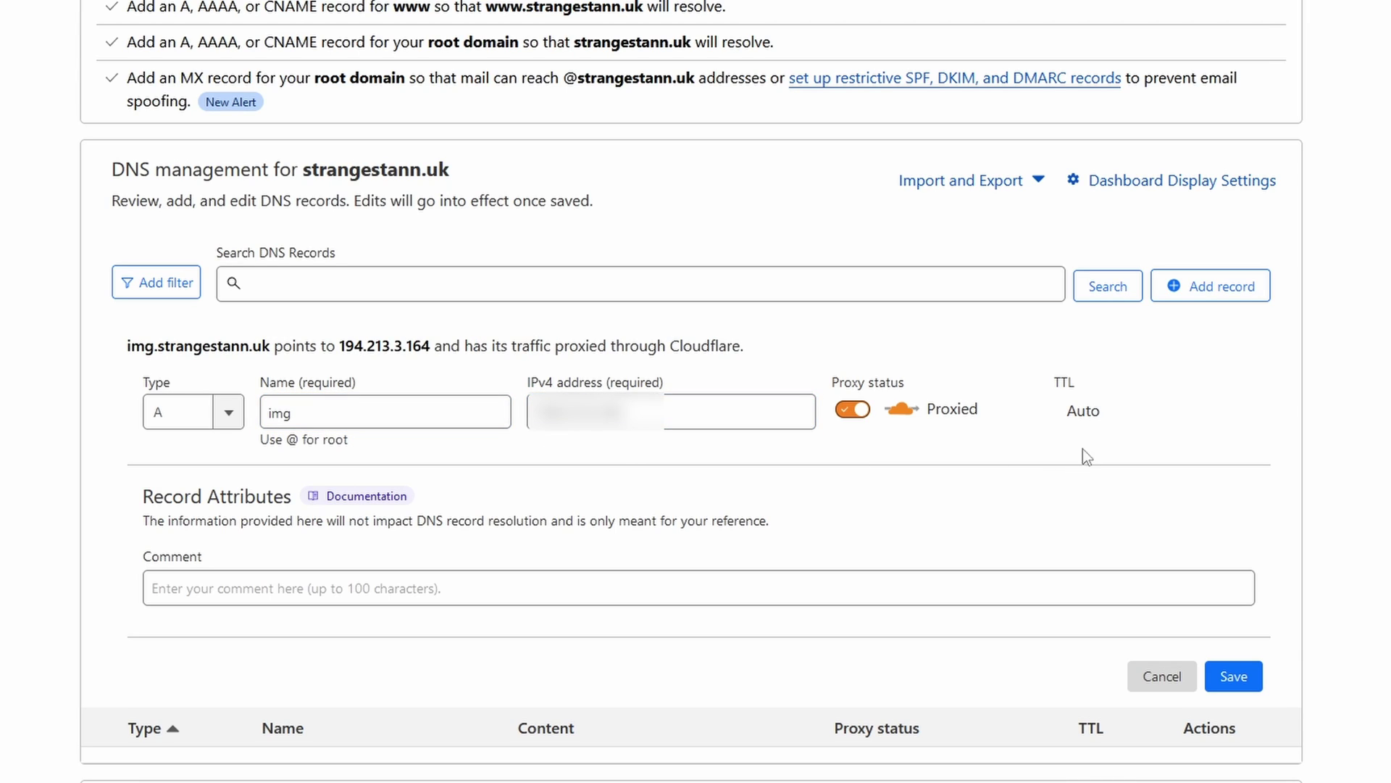
pyautogui.click(1236, 681)
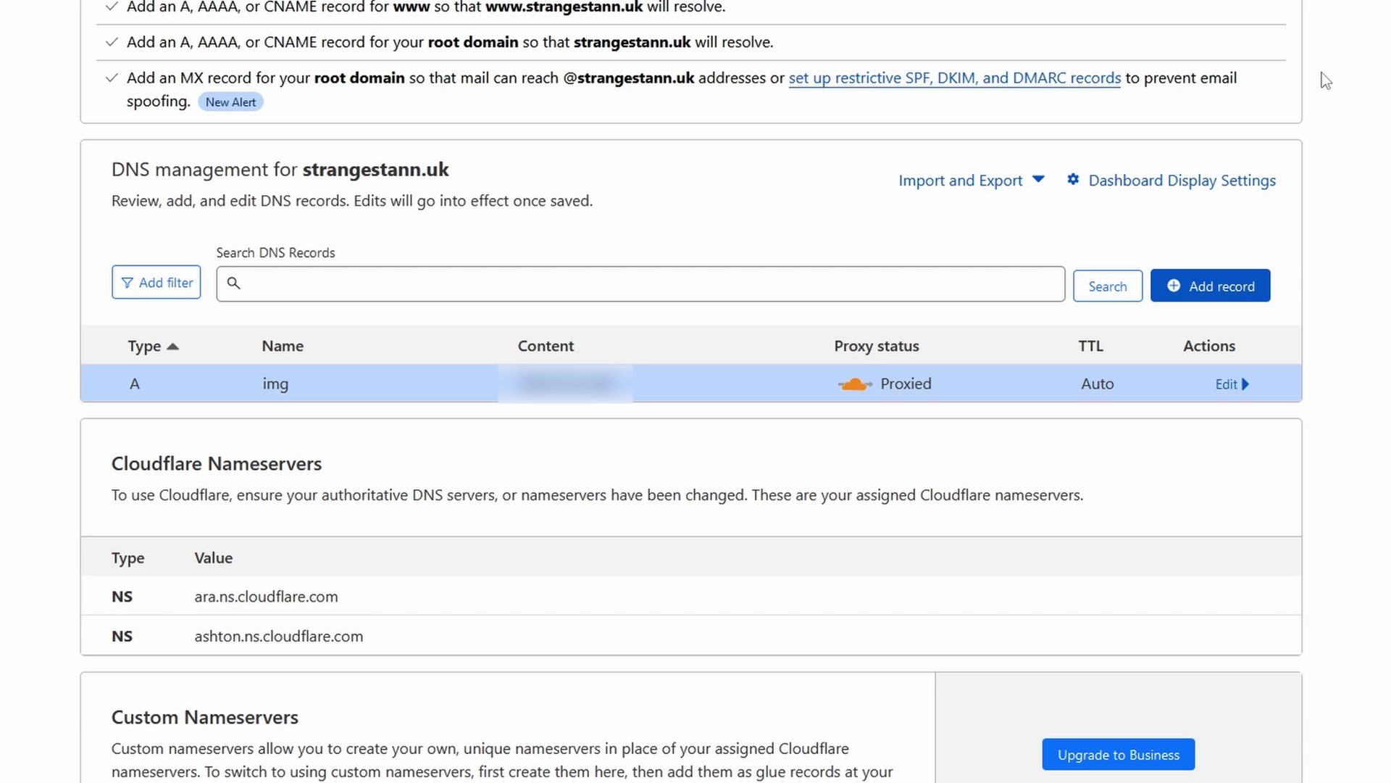
# Step: Capture a screen region with ShareX and post its img.strangestann.uk link in #general
pyautogui.press('ctrl+Print')
pyautogui.moveTo(1390, 0); pyautogui.dragTo(1390, 571)
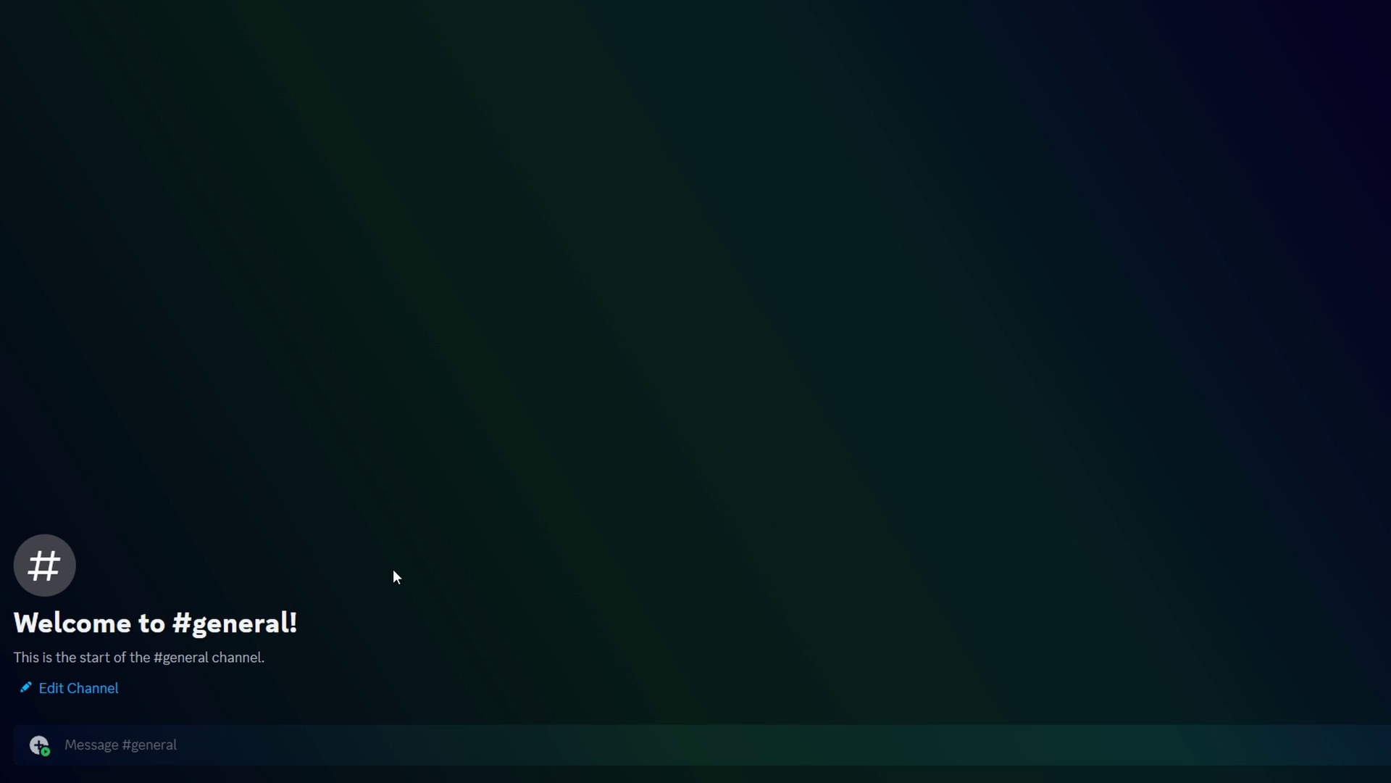
pyautogui.write('http://img.strangestann.uk/firefox_vzT5wnkZOw.png')
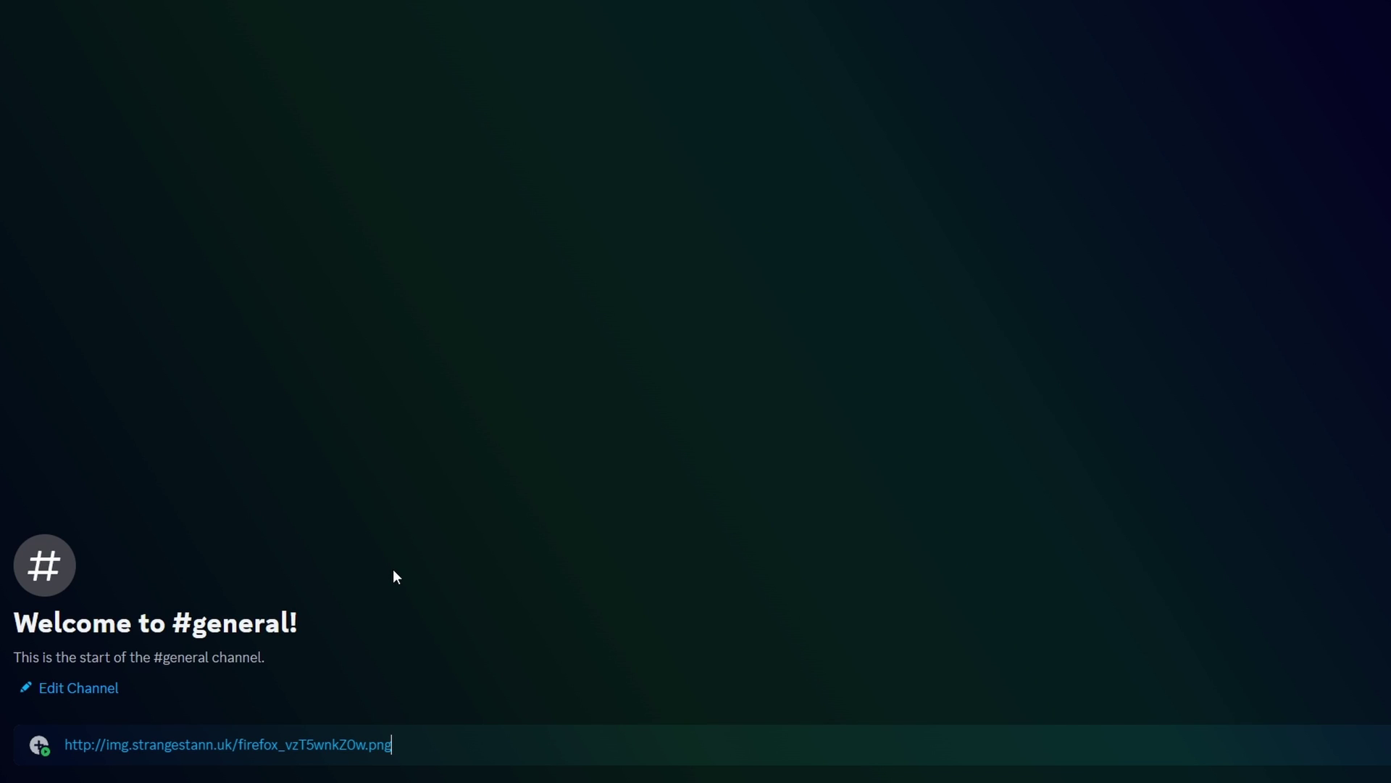
pyautogui.press('Return')
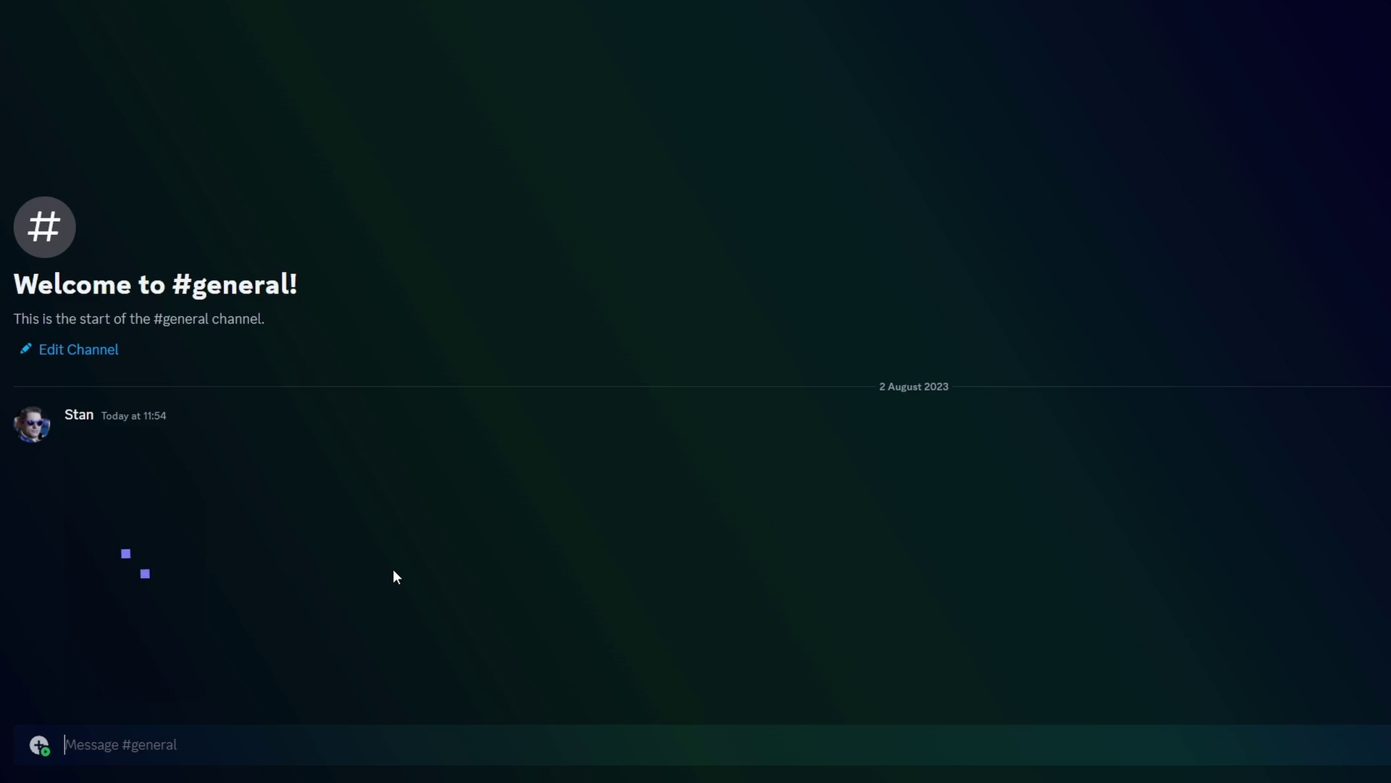